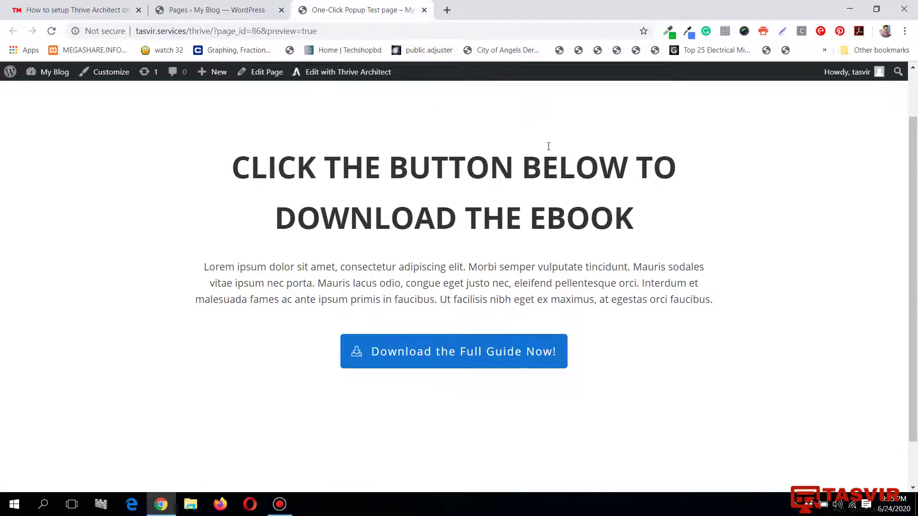
# Step: Try the download button on the One-Click Popup Test page, examine the sign-up popup it opens, and close it again
pyautogui.scroll(1, 549, 146)
pyautogui.scroll(-1, 548, 146)
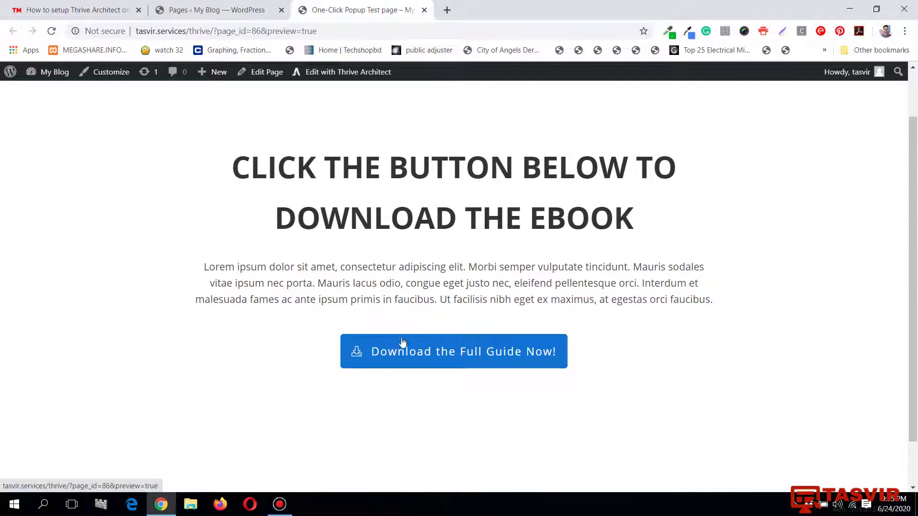
pyautogui.click(483, 362)
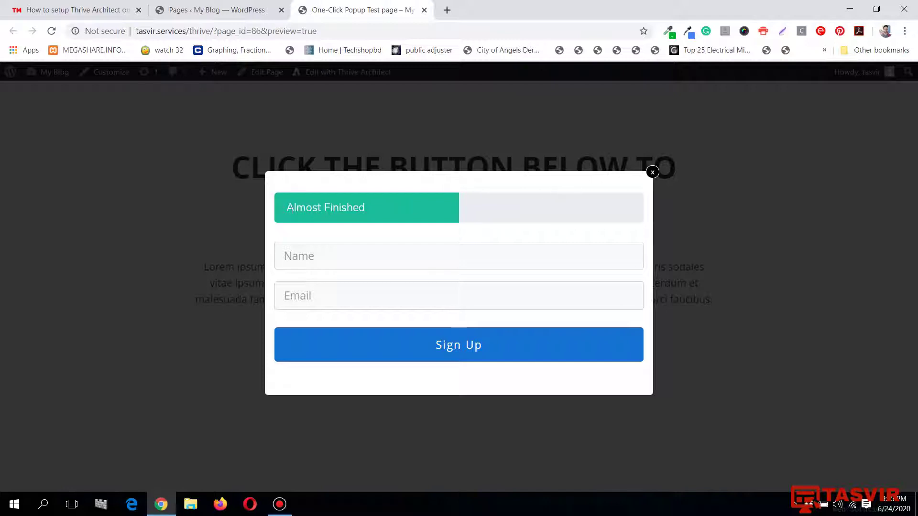
pyautogui.click(653, 173)
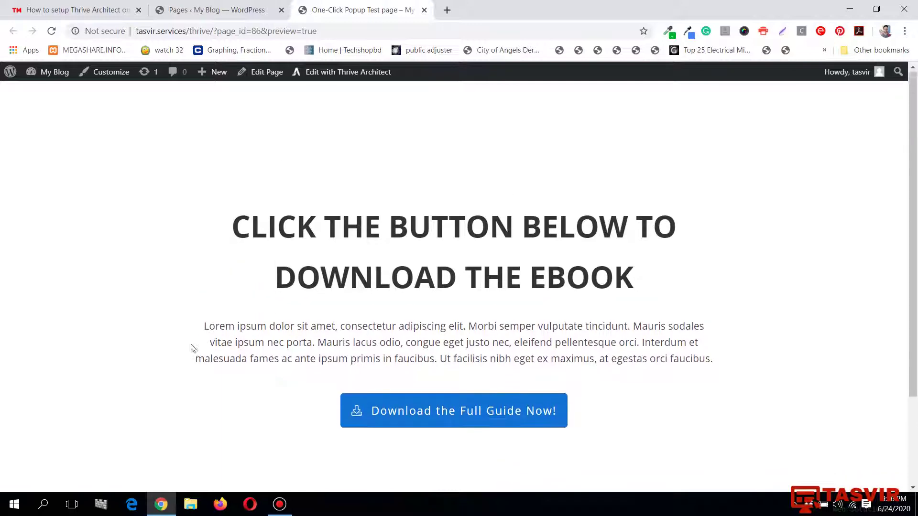
pyautogui.click(495, 415)
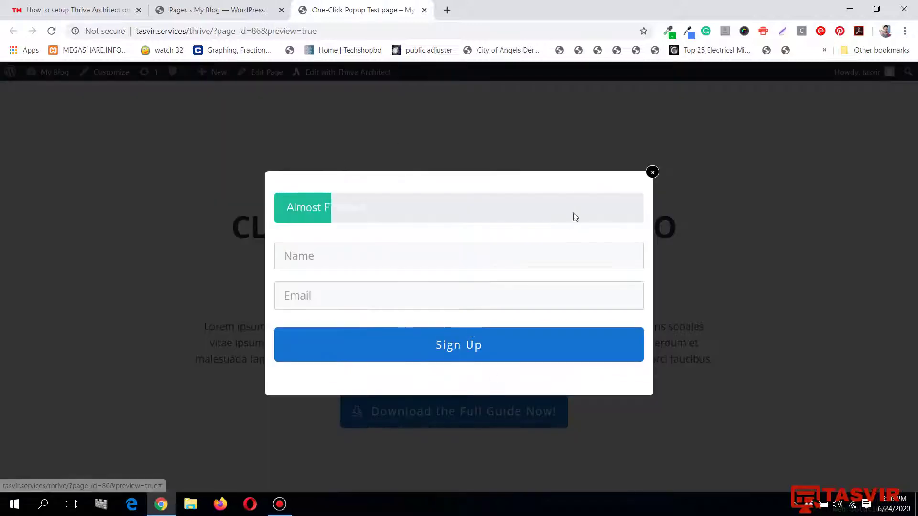
pyautogui.click(652, 172)
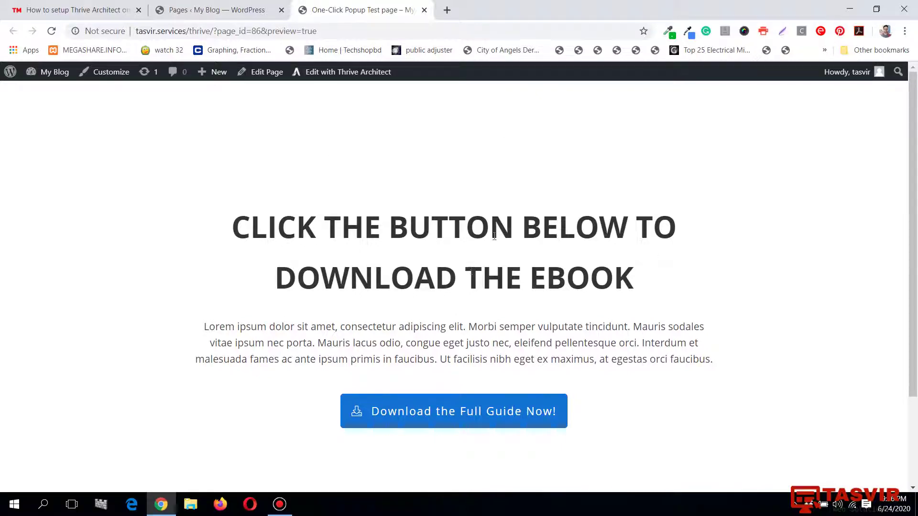
pyautogui.scroll(-1, 493, 235)
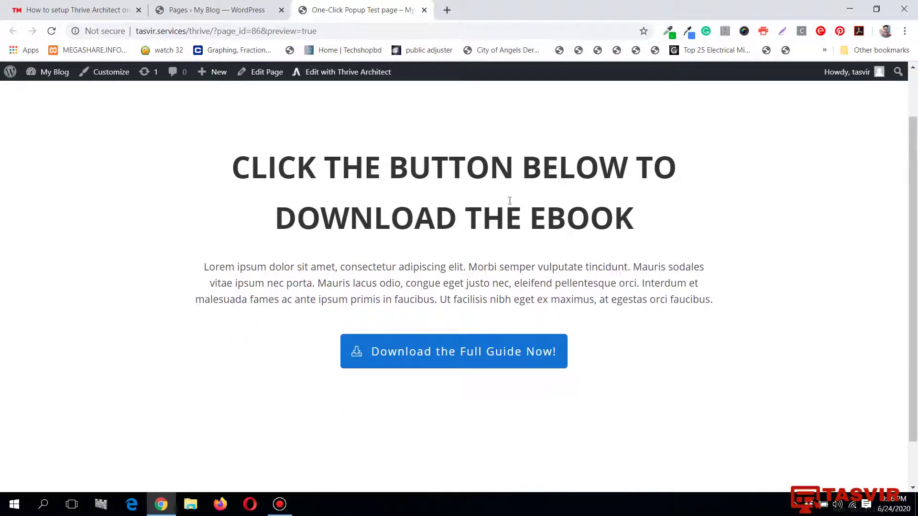
pyautogui.click(234, 4)
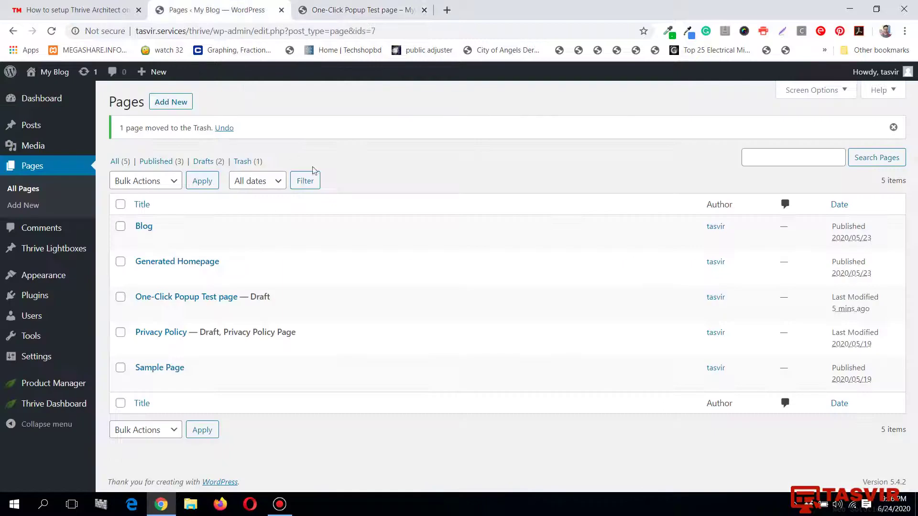
pyautogui.click(368, 10)
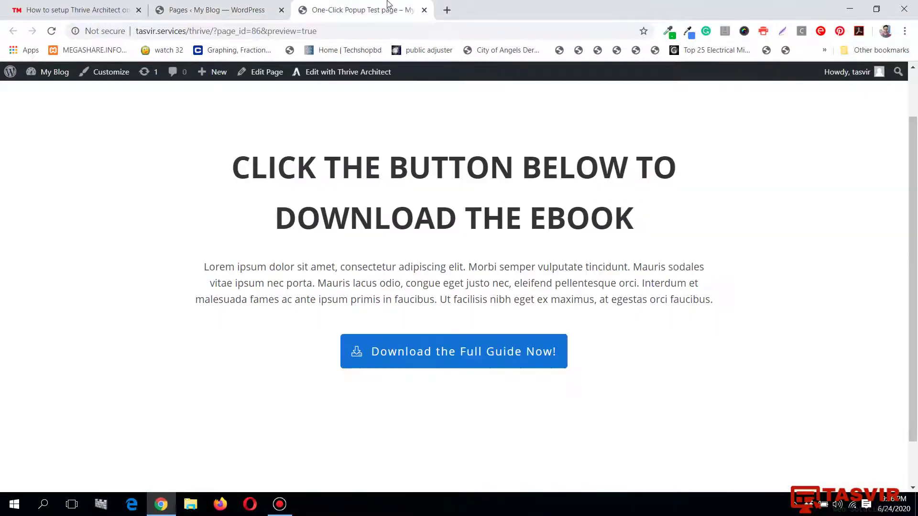
pyautogui.click(551, 367)
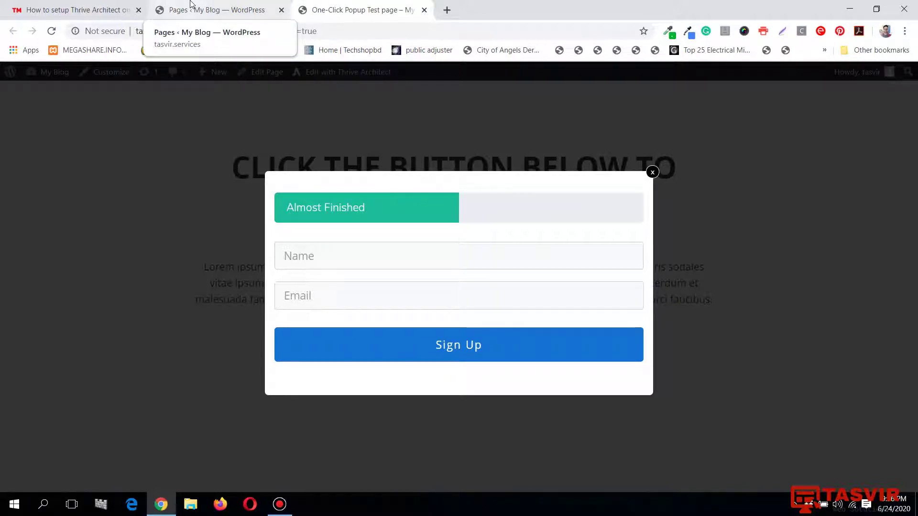
pyautogui.click(653, 172)
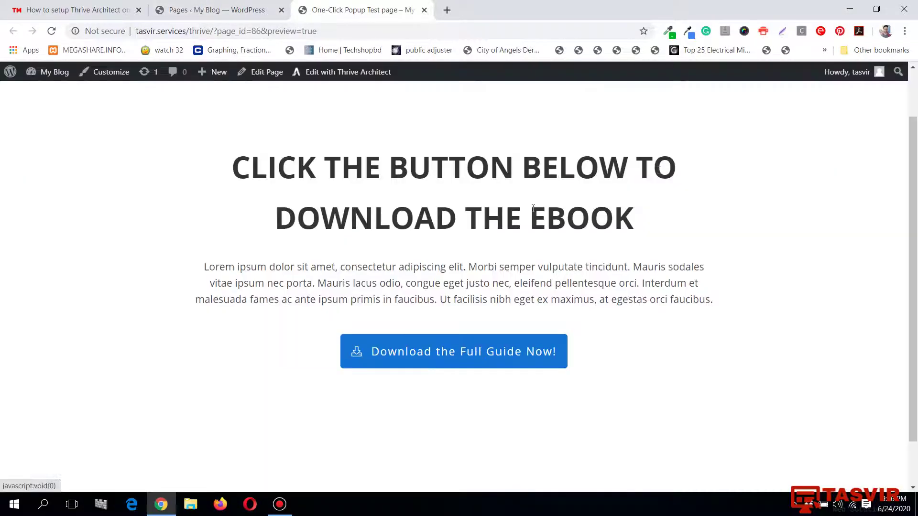
pyautogui.scroll(-1, 402, 207)
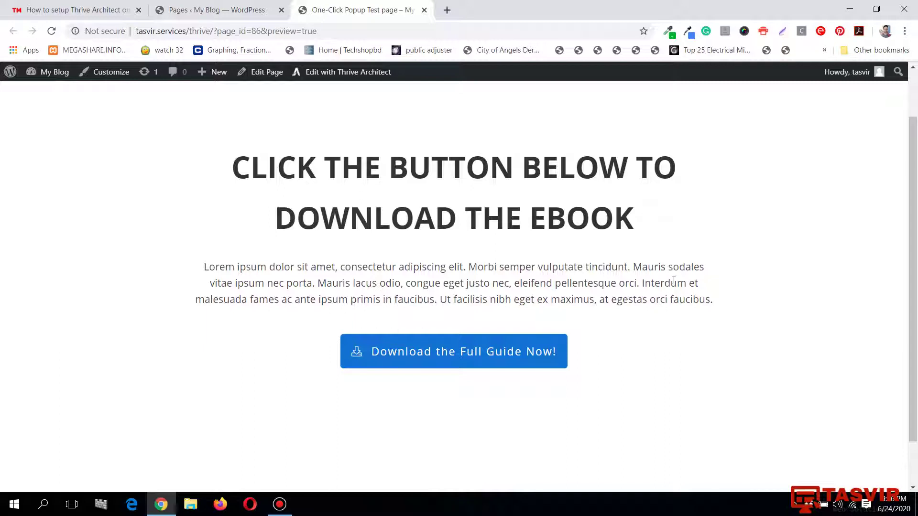
# Step: Open the installed plugins list in the WordPress admin and examine which Thrive plugins are active
pyautogui.click(209, 9)
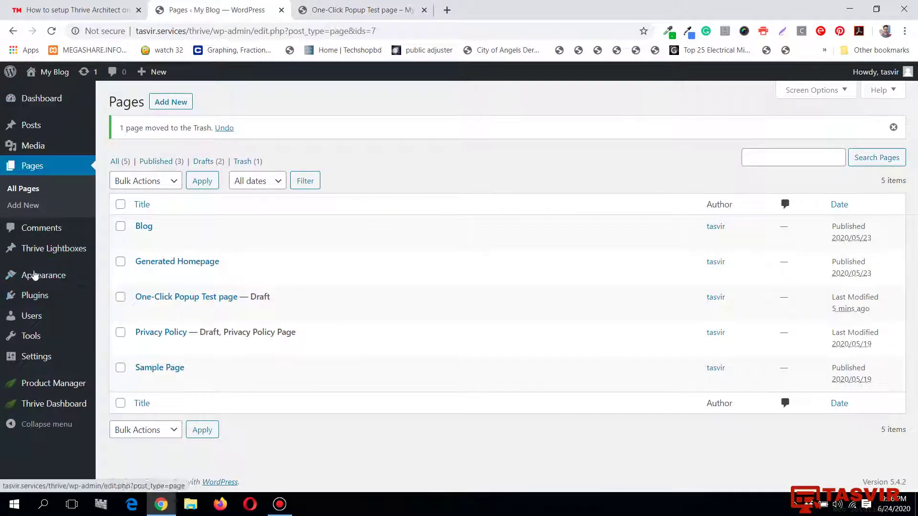
pyautogui.click(144, 298)
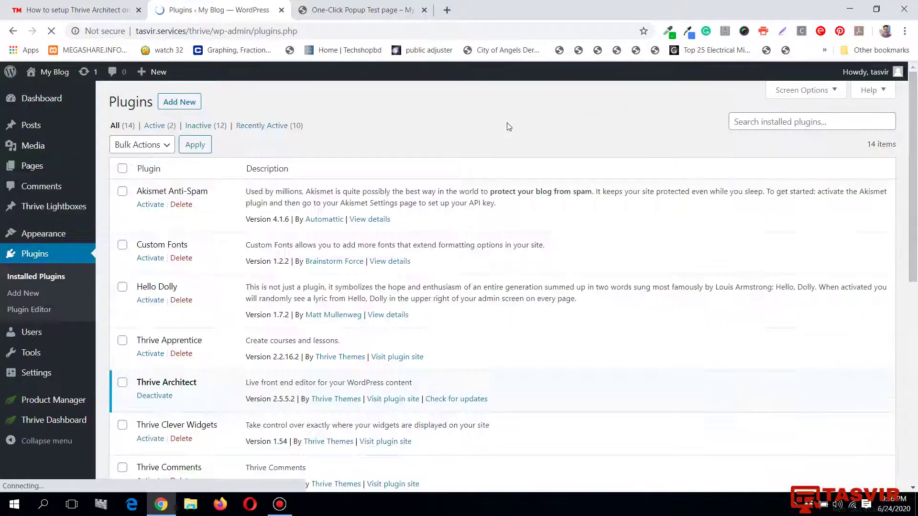
pyautogui.scroll(-2, 505, 131)
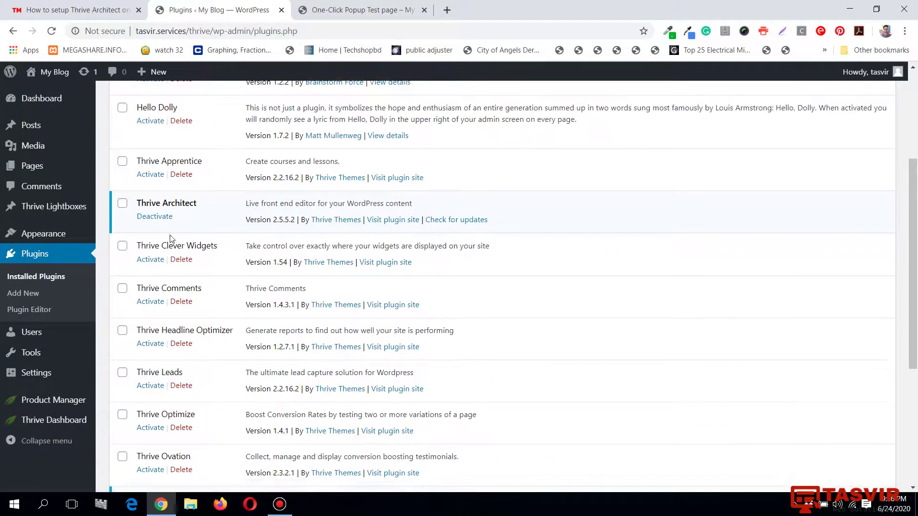
pyautogui.scroll(2, 195, 217)
pyautogui.scroll(-1, 136, 234)
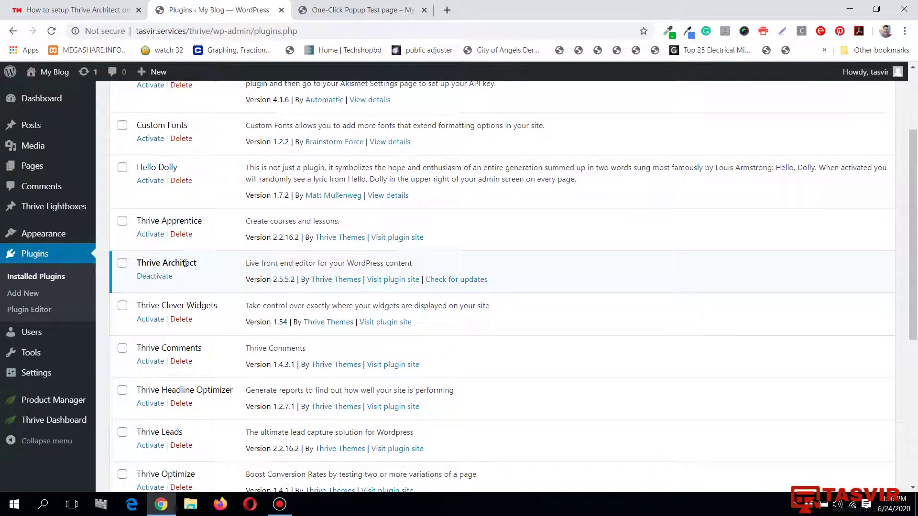
pyautogui.scroll(-5, 206, 266)
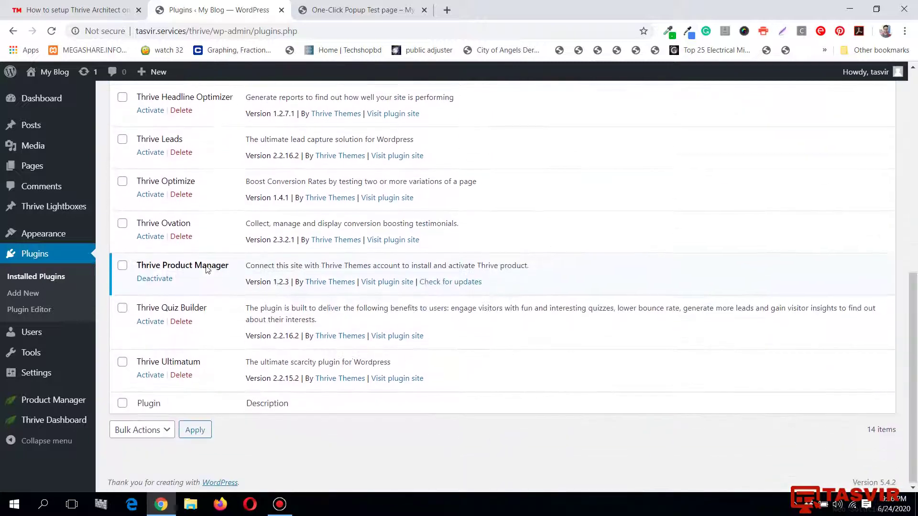
pyautogui.scroll(1, 142, 207)
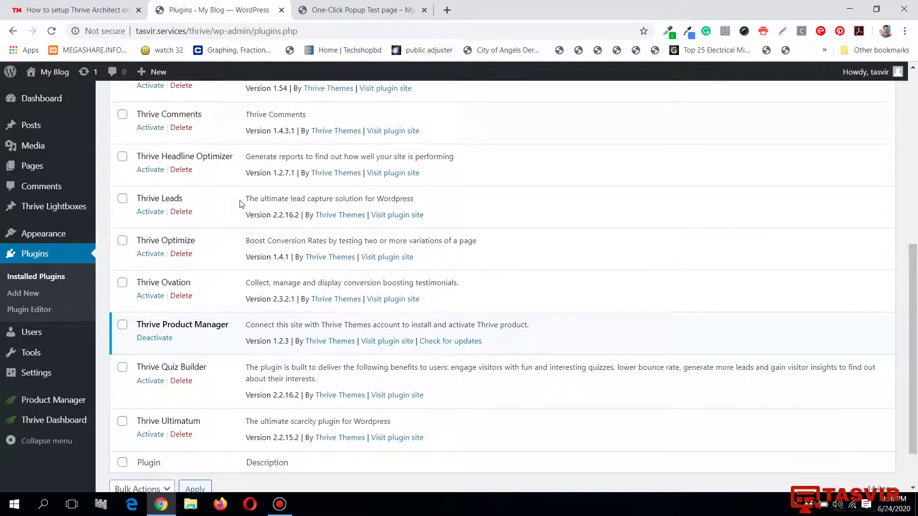
pyautogui.scroll(-1, 241, 206)
pyautogui.scroll(5, 145, 299)
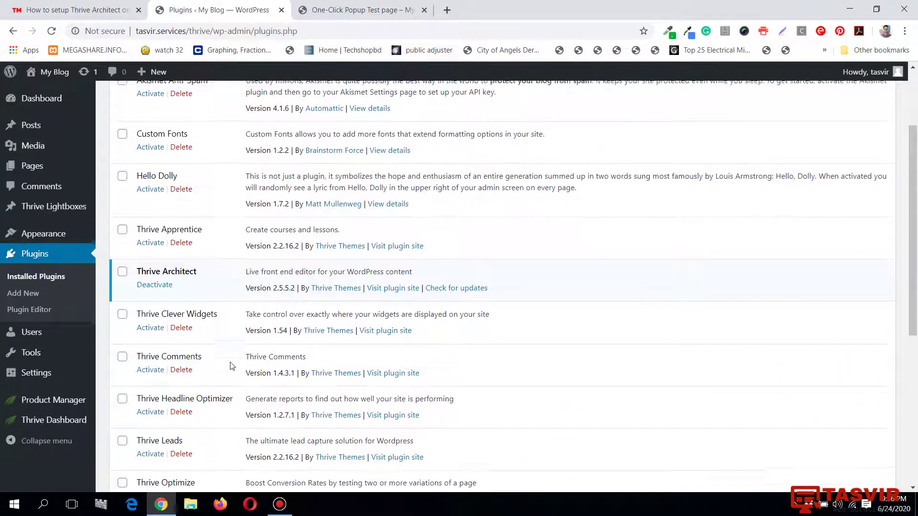
pyautogui.scroll(2, 231, 367)
pyautogui.scroll(-2, 231, 366)
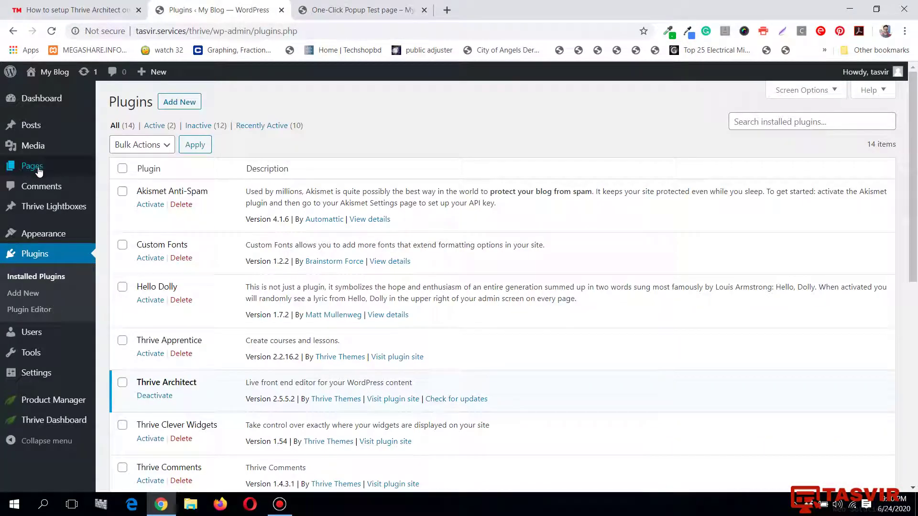
# Step: Create a new WordPress page titled "Popup Demo" and save it as a draft
pyautogui.moveTo(41, 167)
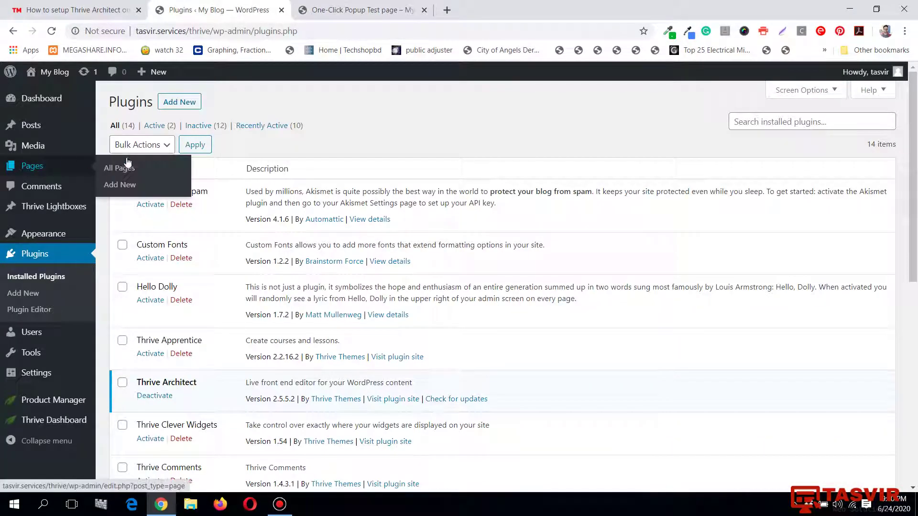
pyautogui.click(123, 186)
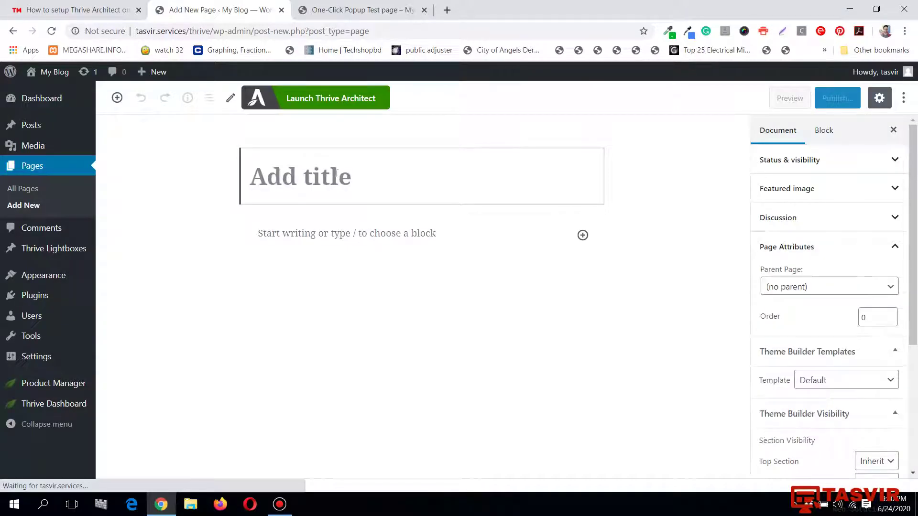
pyautogui.write('Popup Demo')
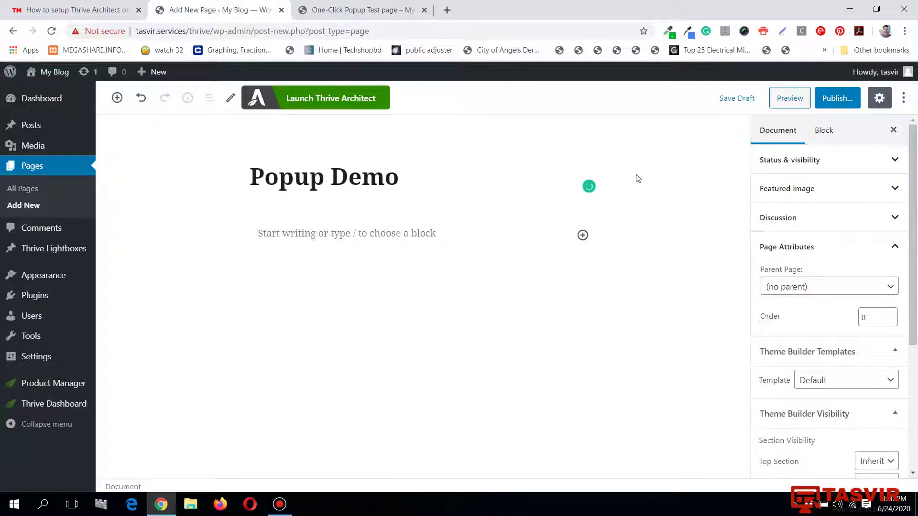
pyautogui.click(791, 136)
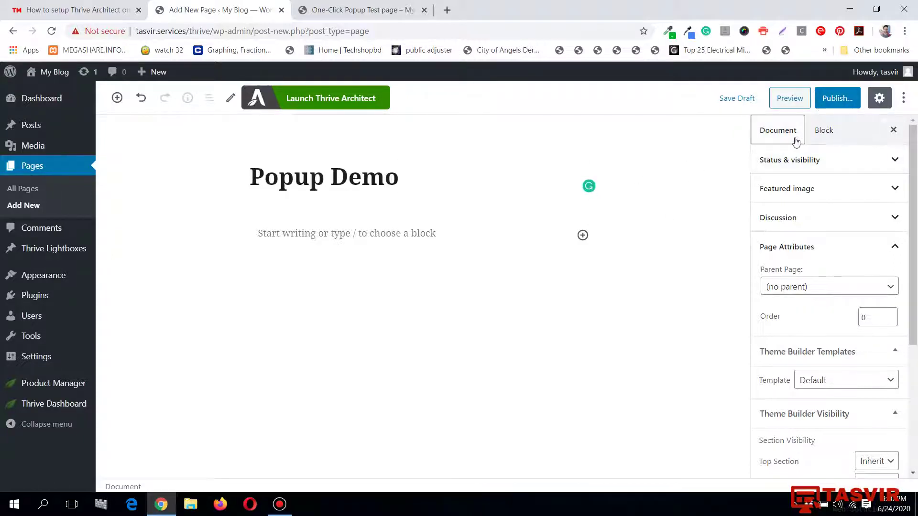
pyautogui.click(740, 99)
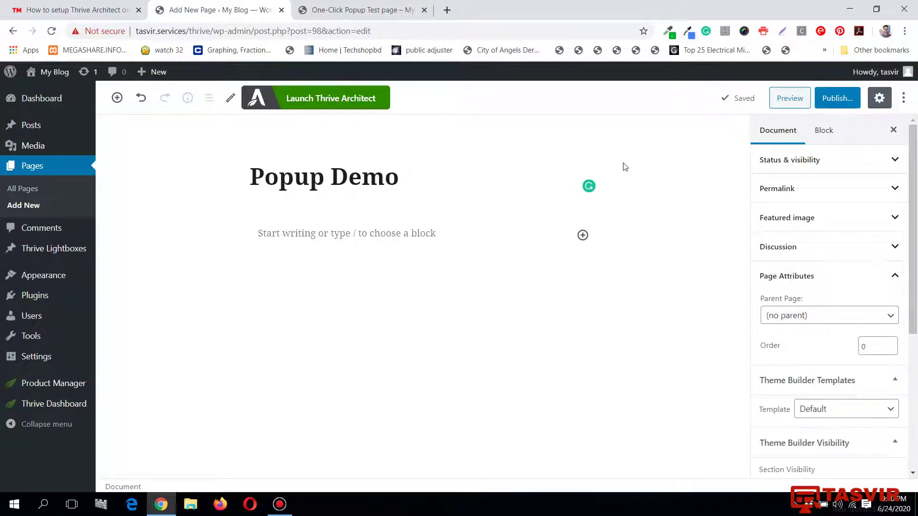
# Step: Open the Popup Demo page in Thrive Architect and look over its layout from header to footer
pyautogui.click(358, 112)
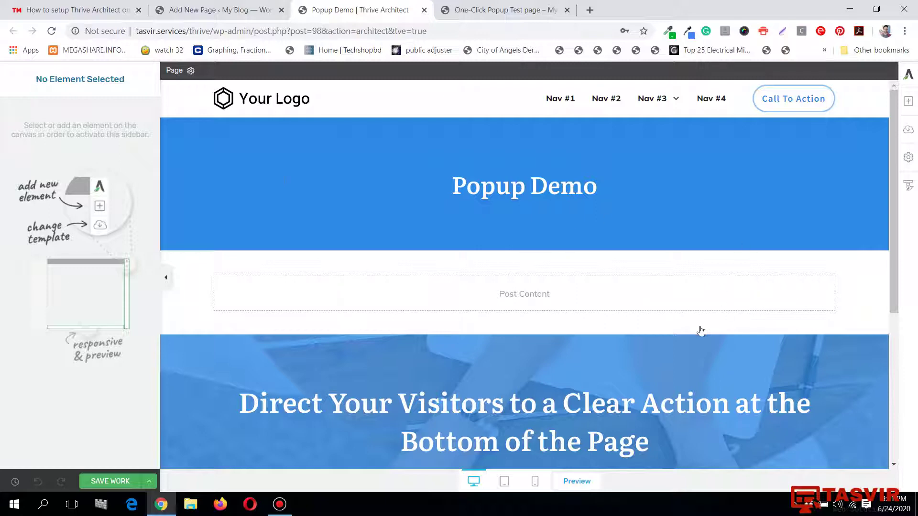
pyautogui.scroll(-5, 701, 331)
pyautogui.scroll(5, 701, 331)
pyautogui.scroll(-3, 459, 178)
pyautogui.scroll(3, 459, 178)
pyautogui.scroll(-5, 832, 171)
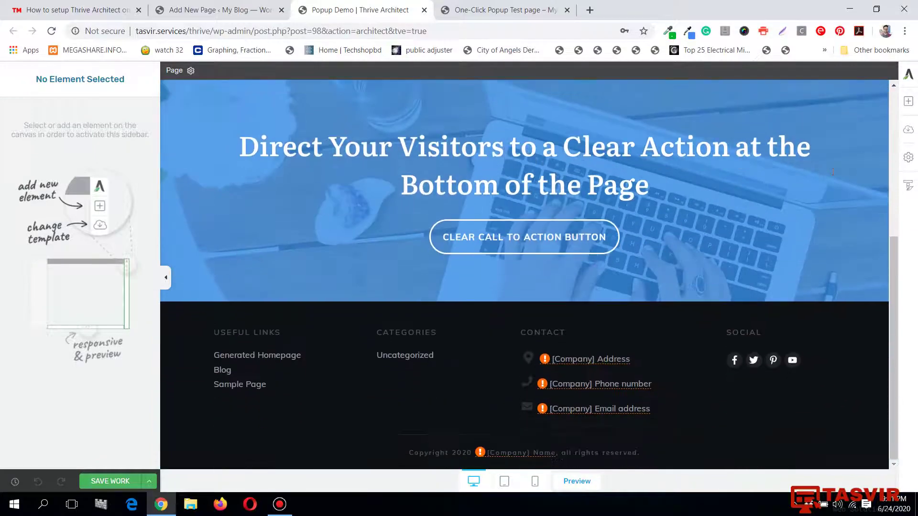
pyautogui.scroll(5, 832, 171)
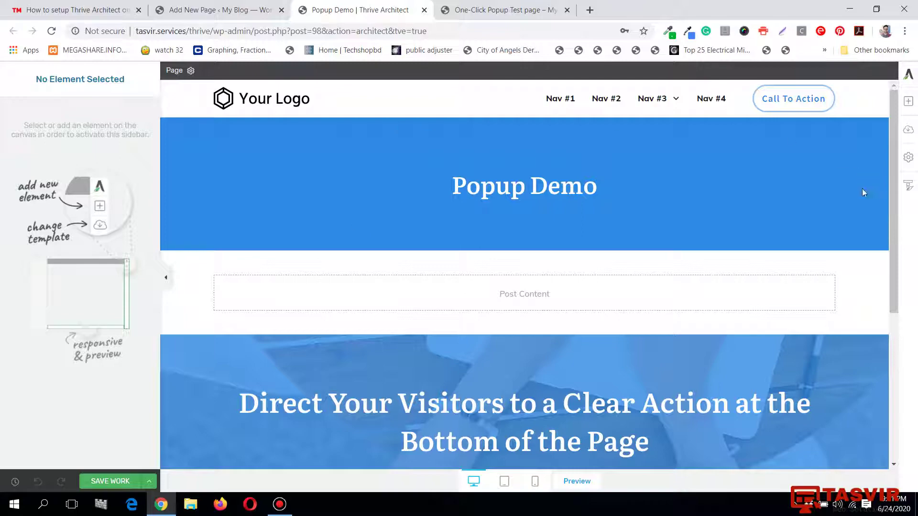
pyautogui.scroll(-3, 862, 232)
pyautogui.scroll(3, 863, 233)
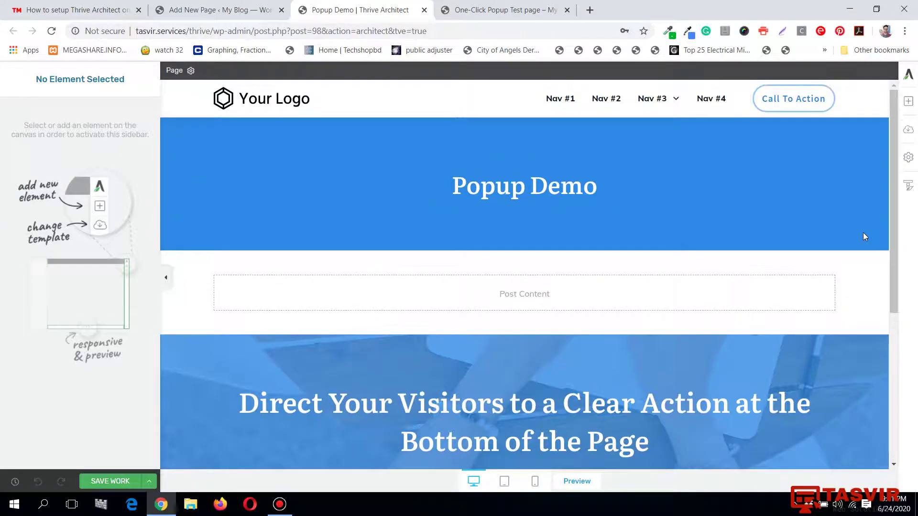
# Step: Apply the "Blank Page – Styled" landing page template from the Blank set to the page
pyautogui.click(909, 130)
pyautogui.scroll(-10, 772, 267)
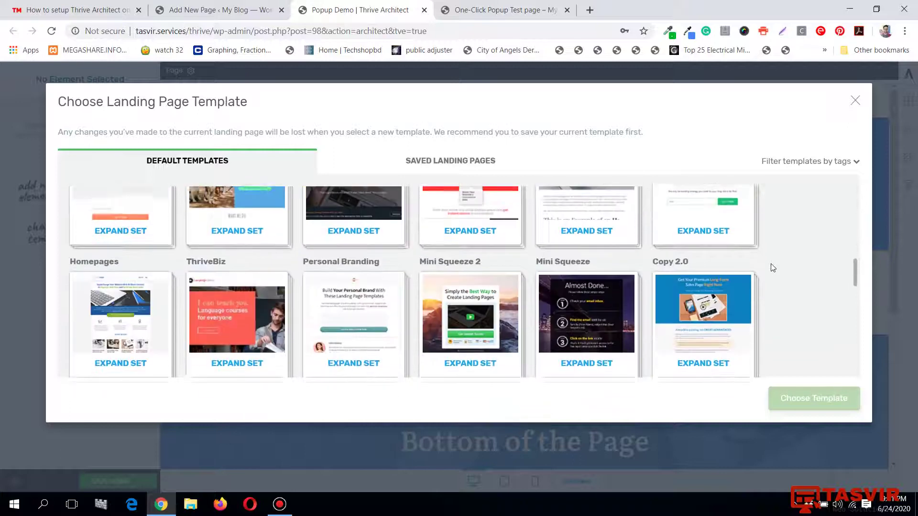
pyautogui.scroll(-8, 772, 267)
pyautogui.scroll(-5, 773, 268)
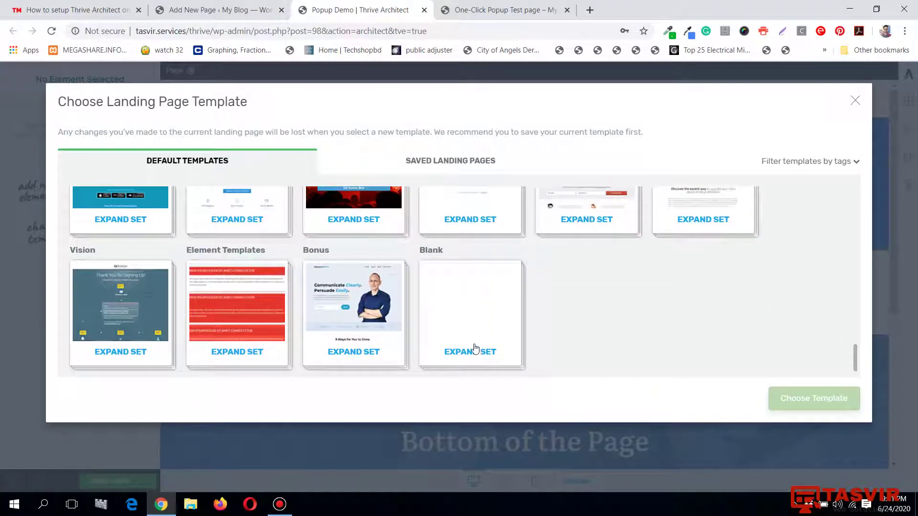
pyautogui.click(472, 350)
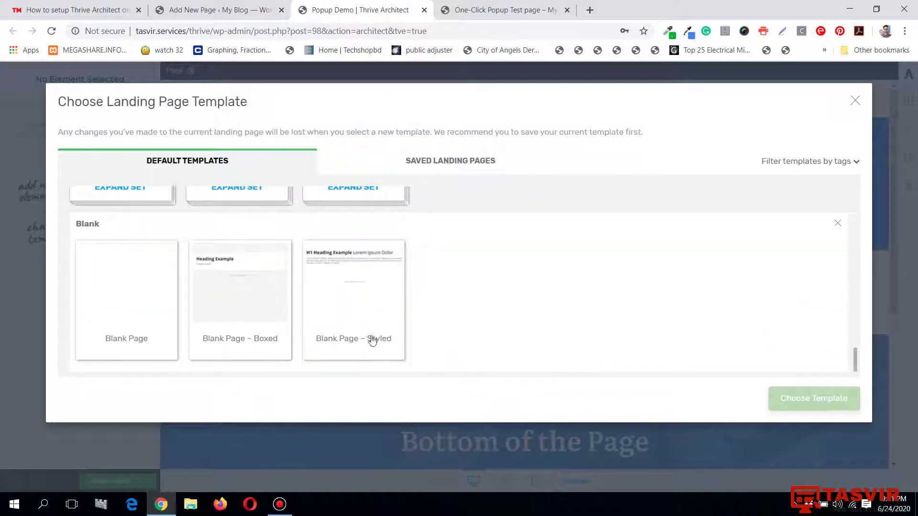
pyautogui.click(371, 308)
pyautogui.click(810, 398)
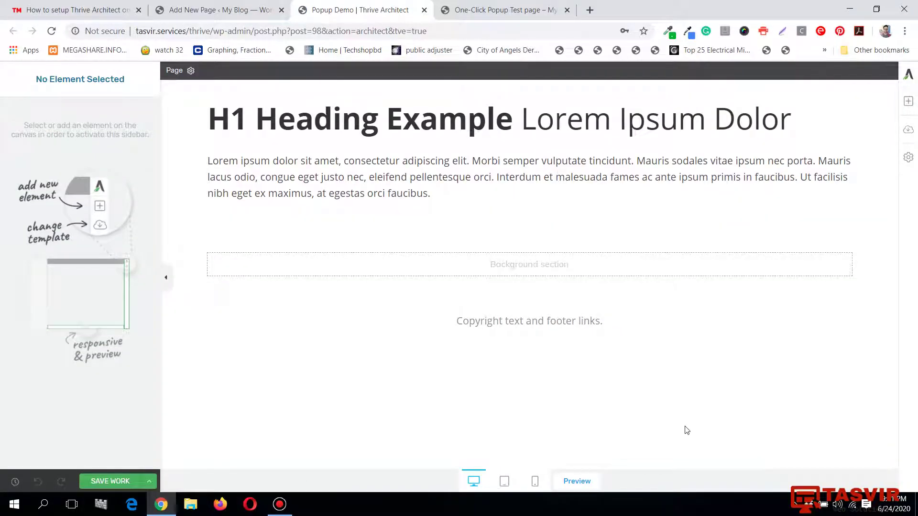
# Step: Delete the empty background section and make the background section holding the H1 heading match the screen height
pyautogui.click(891, 228)
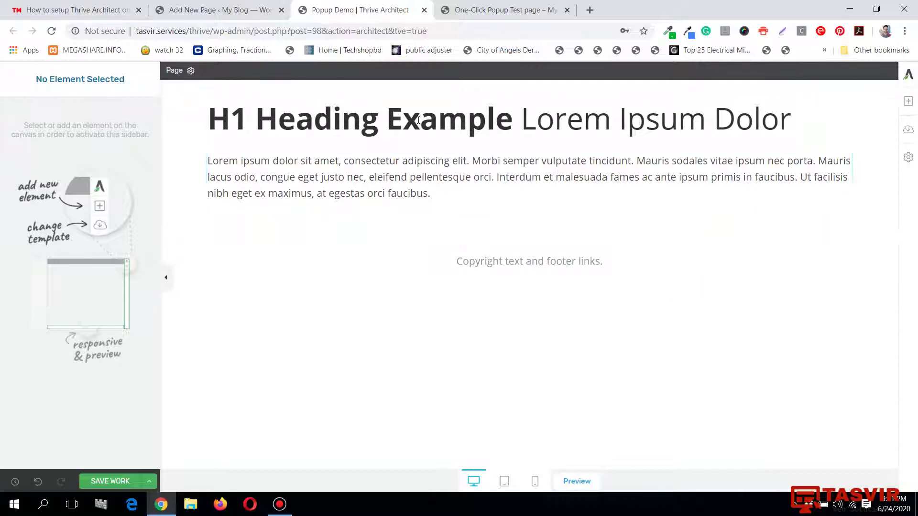
pyautogui.click(177, 103)
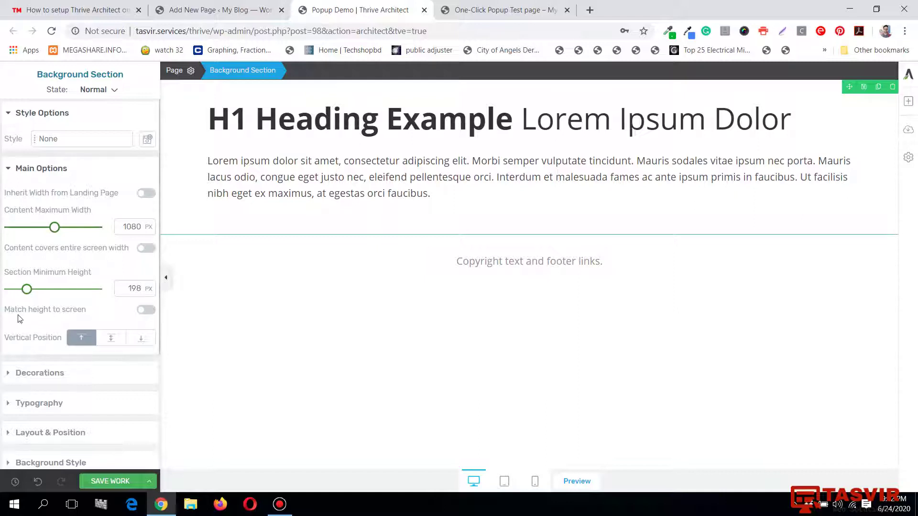
pyautogui.click(146, 310)
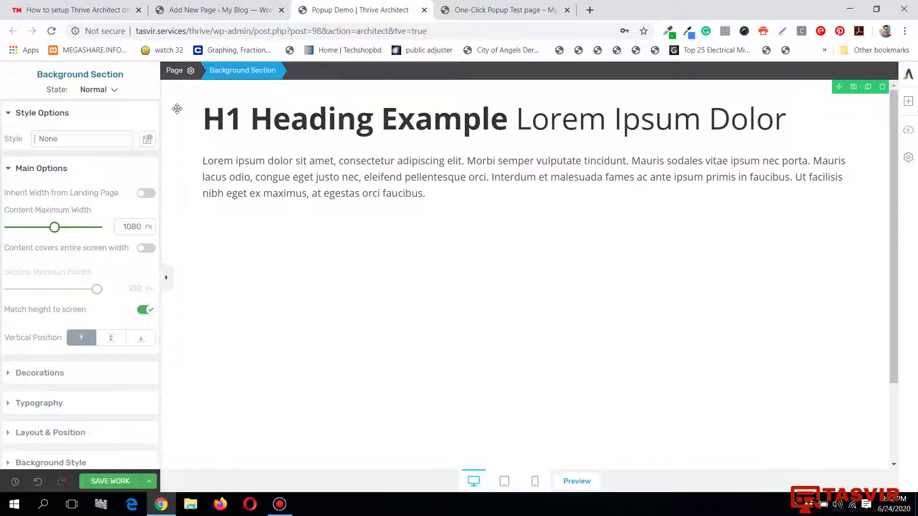
# Step: Position the background section's content in the vertical middle and set its text alignment to centered
pyautogui.click(110, 340)
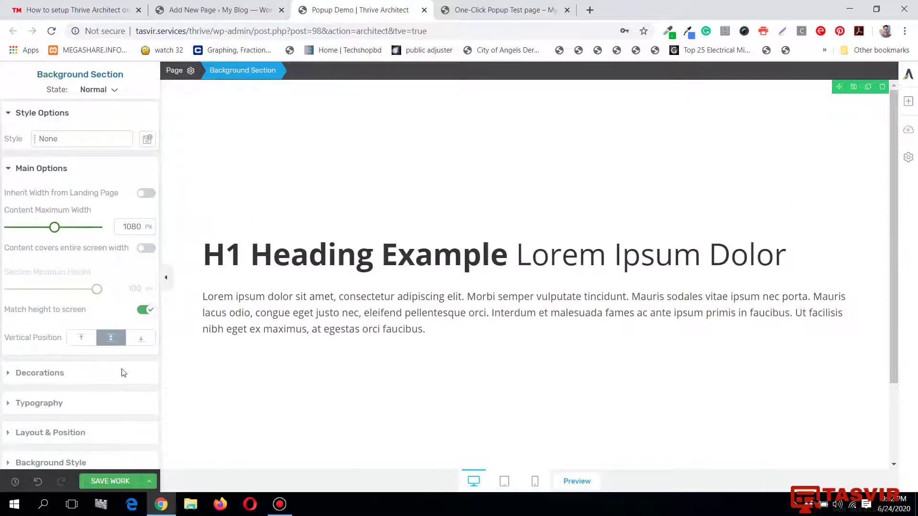
pyautogui.click(117, 403)
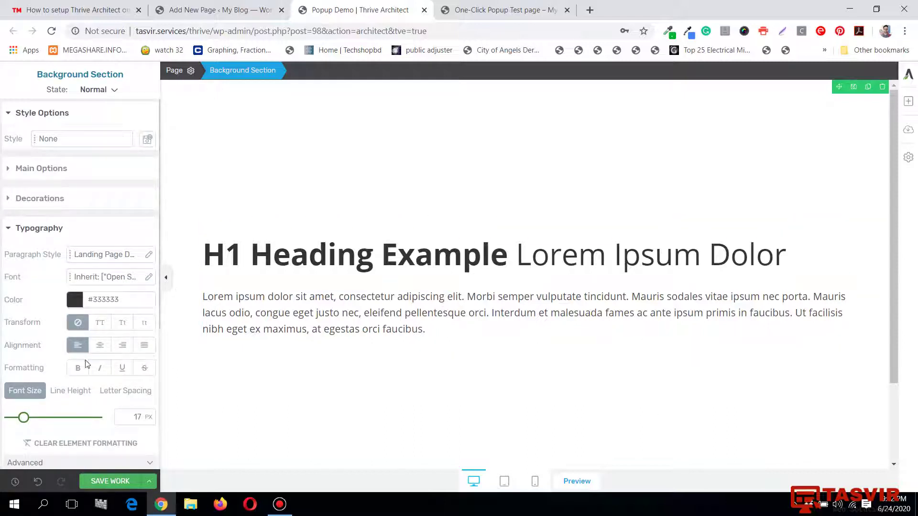
pyautogui.click(100, 346)
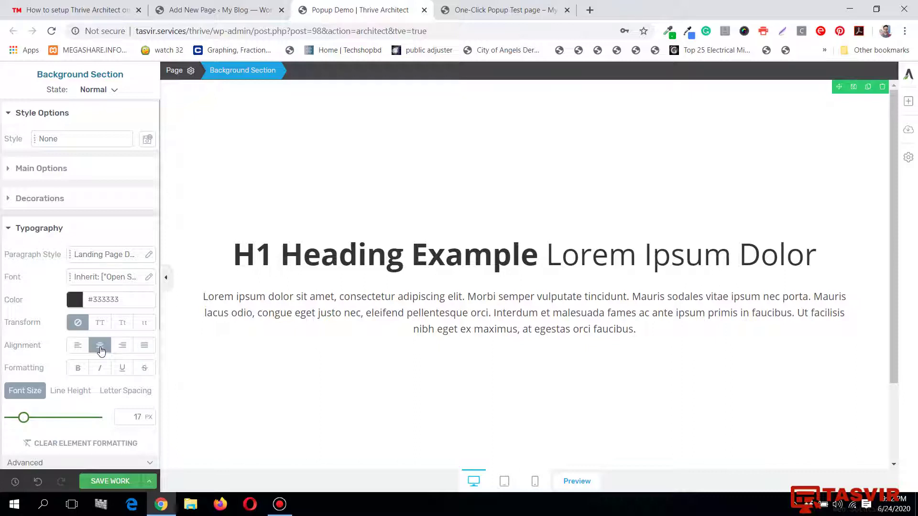
# Step: Replace the H1 heading's text with "CLICK THE BUTTON BELOW TO DOWNLOAD THE KETO DIET PDF"
pyautogui.tripleClick(537, 252)
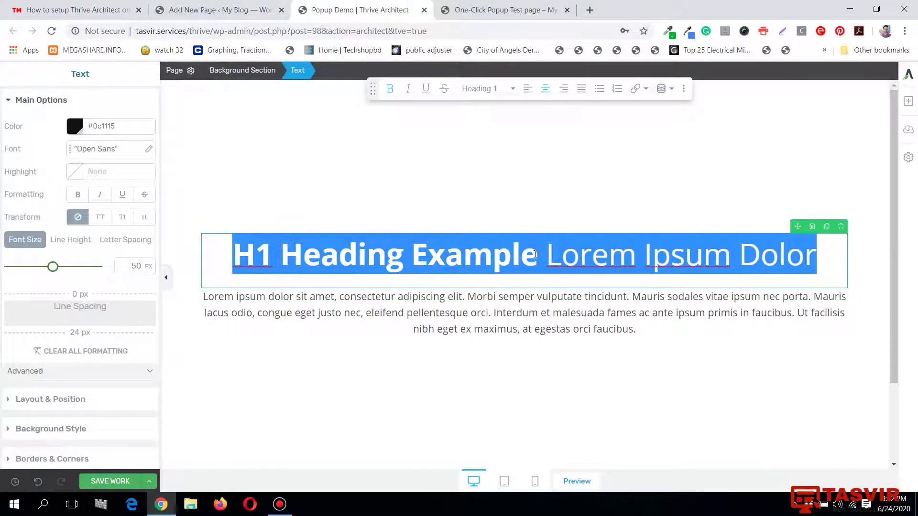
pyautogui.write('CLICK THE BUTTON BELOW TO DOWNLOAD THE KETO DIET PDF')
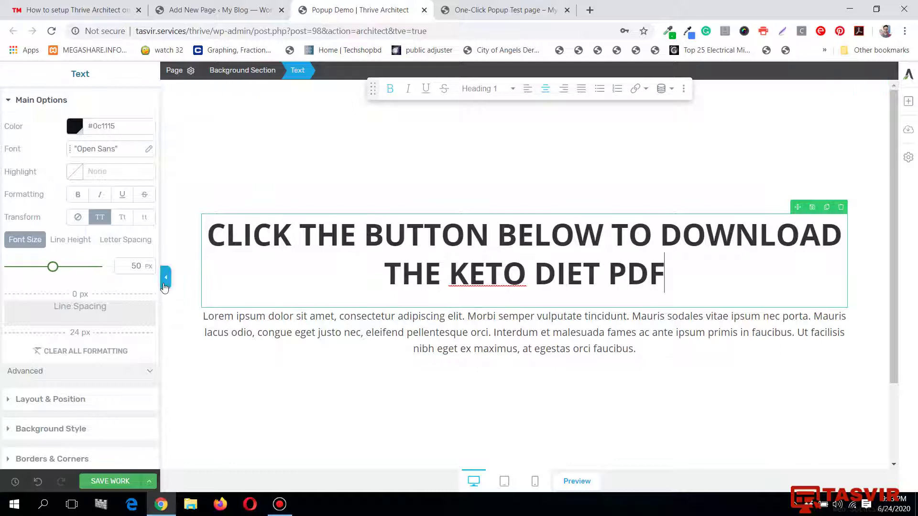
pyautogui.click(166, 277)
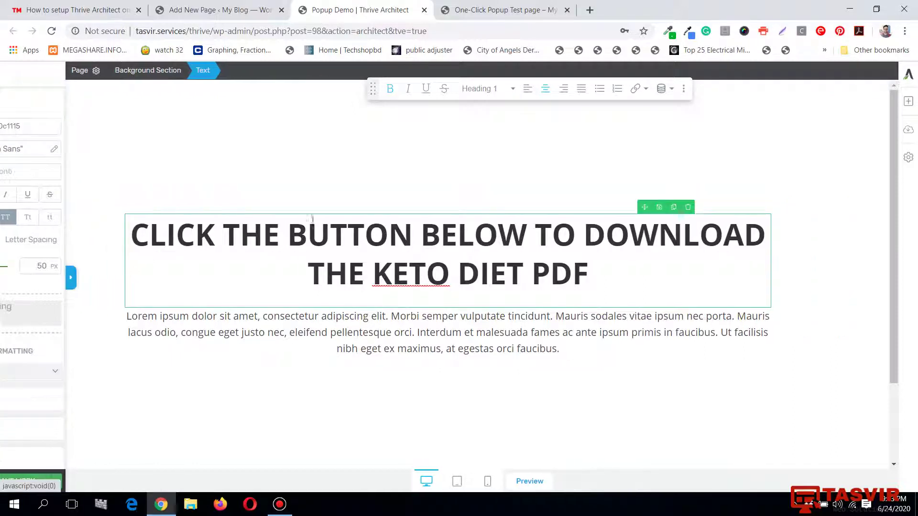
# Step: Add a Button element below the paragraph and label it "Download The Keto Diet PDF Now!"
pyautogui.click(909, 102)
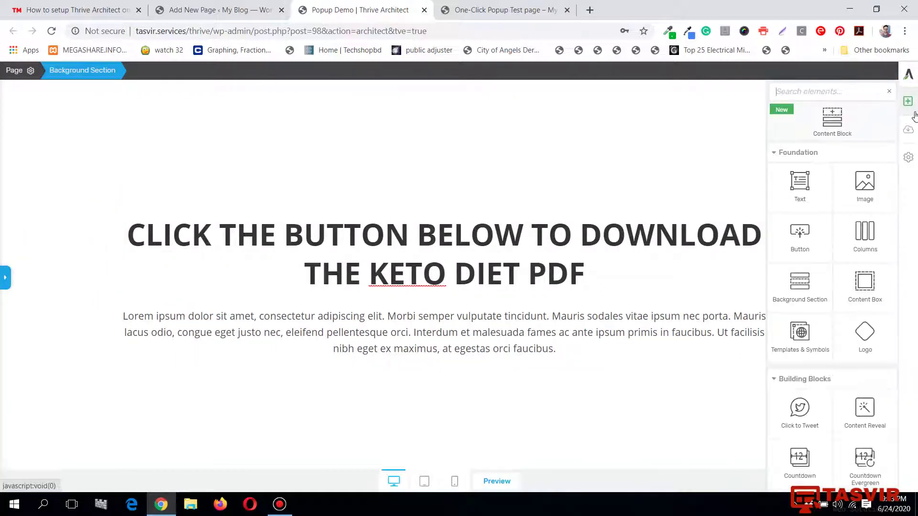
pyautogui.write('but')
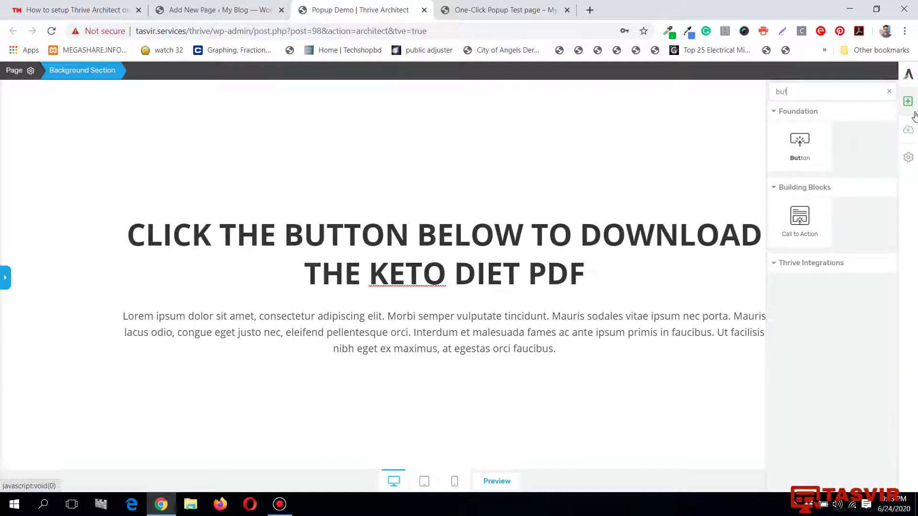
pyautogui.moveTo(820, 133); pyautogui.dragTo(449, 367)
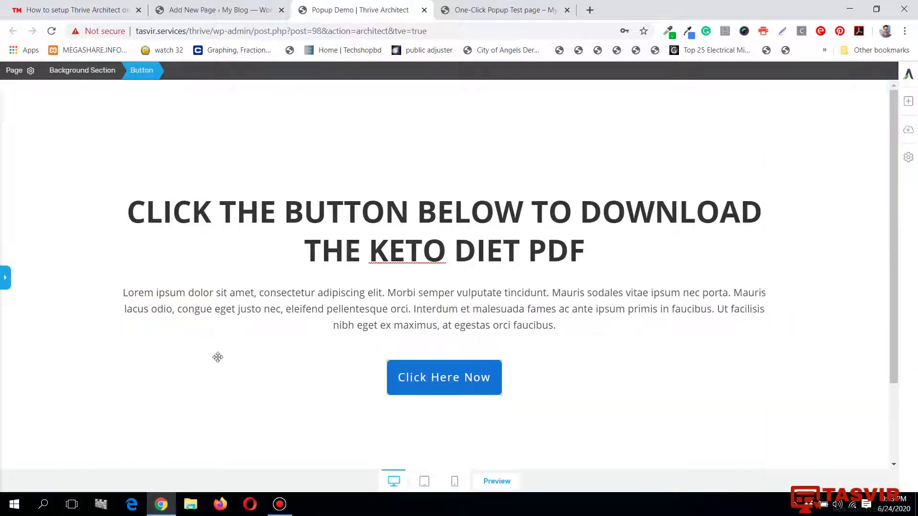
pyautogui.click(446, 377)
pyautogui.write('Download The Keto Diet PDF Now!')
# Step: Add an icon to the download button, searching for "down" and choosing the outlined download icon
pyautogui.click(5, 277)
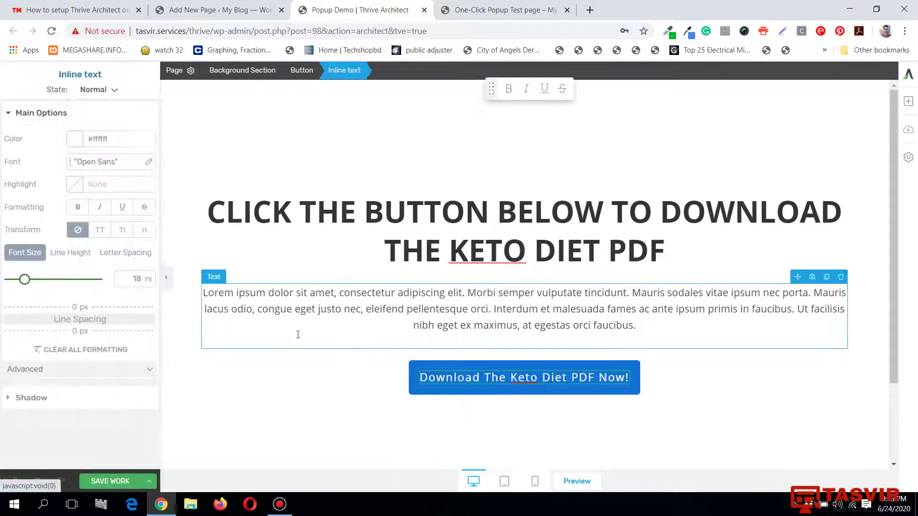
pyautogui.click(302, 70)
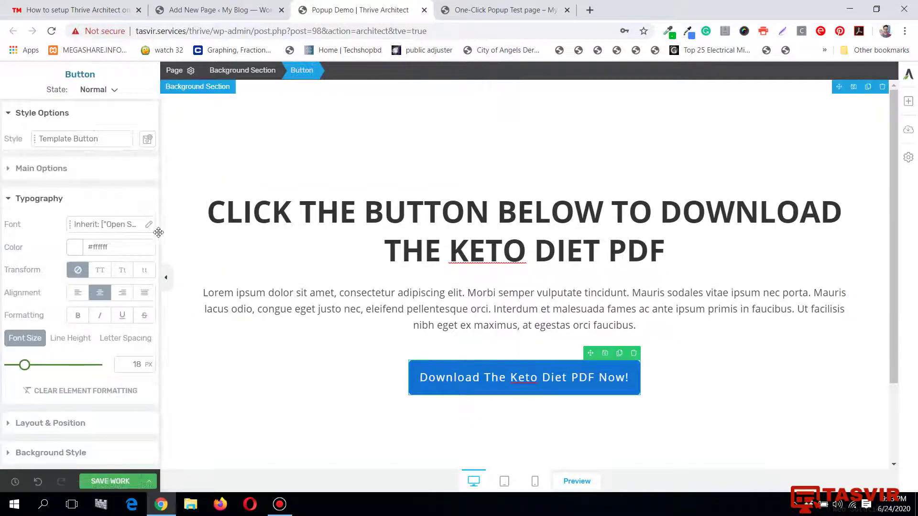
pyautogui.click(127, 178)
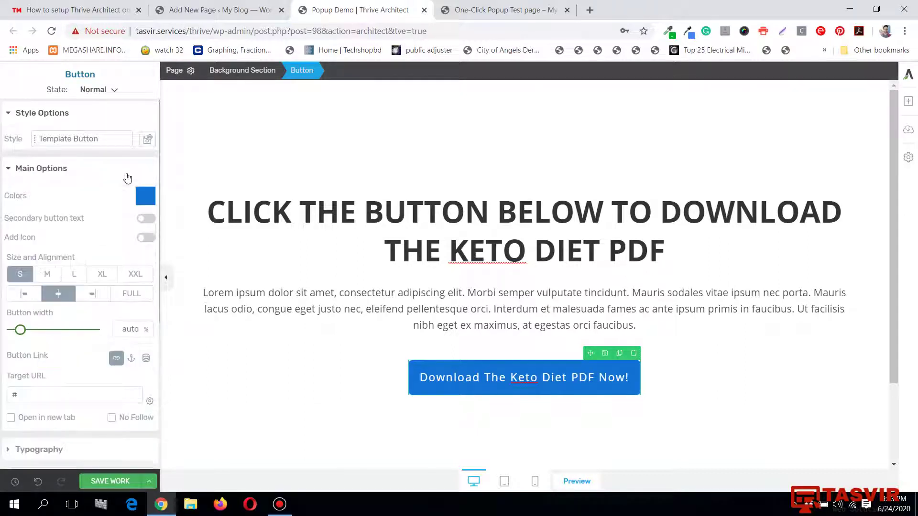
pyautogui.click(145, 237)
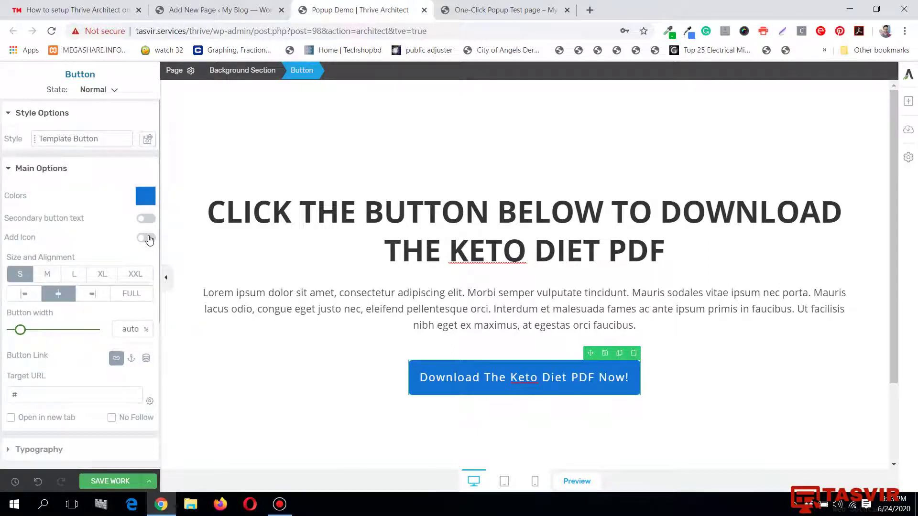
pyautogui.click(419, 386)
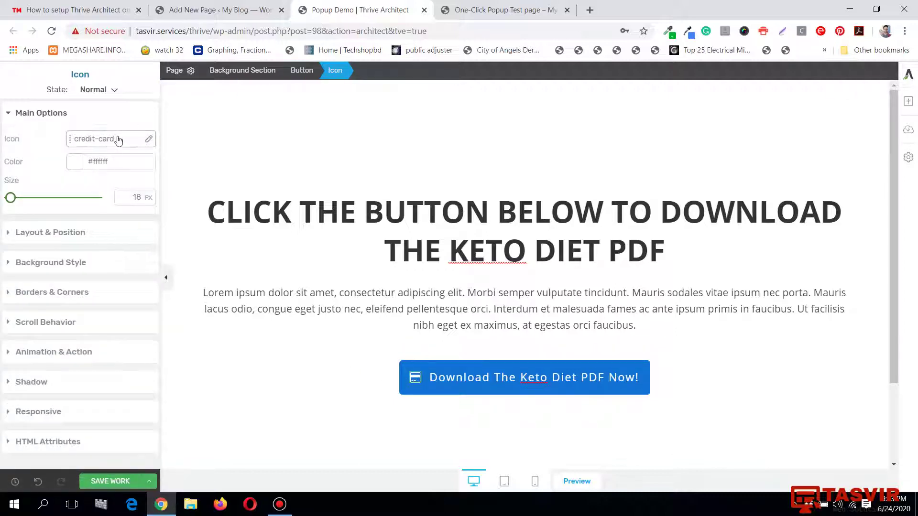
pyautogui.click(150, 139)
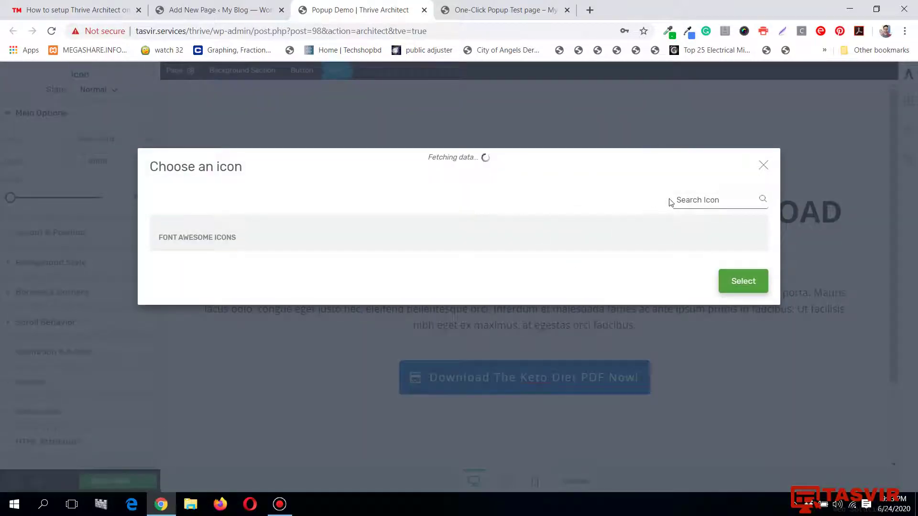
pyautogui.click(687, 200)
pyautogui.click(694, 204)
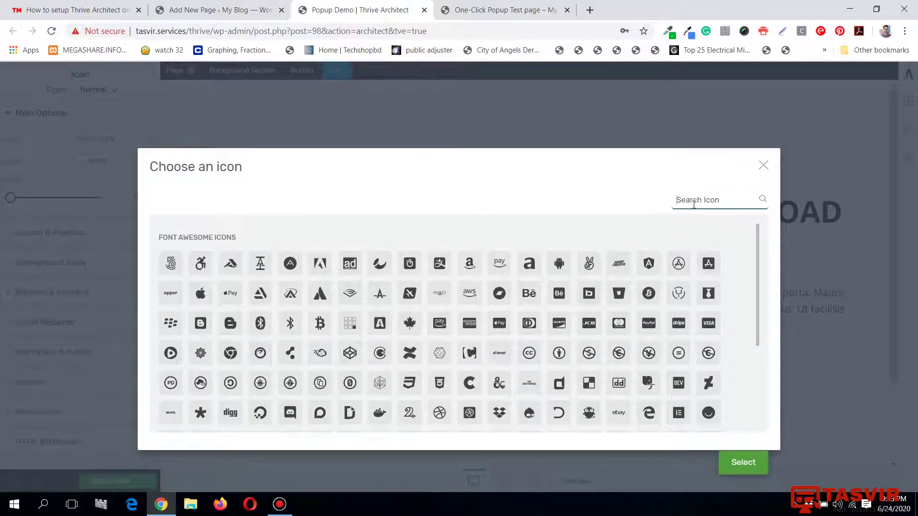
pyautogui.write('down')
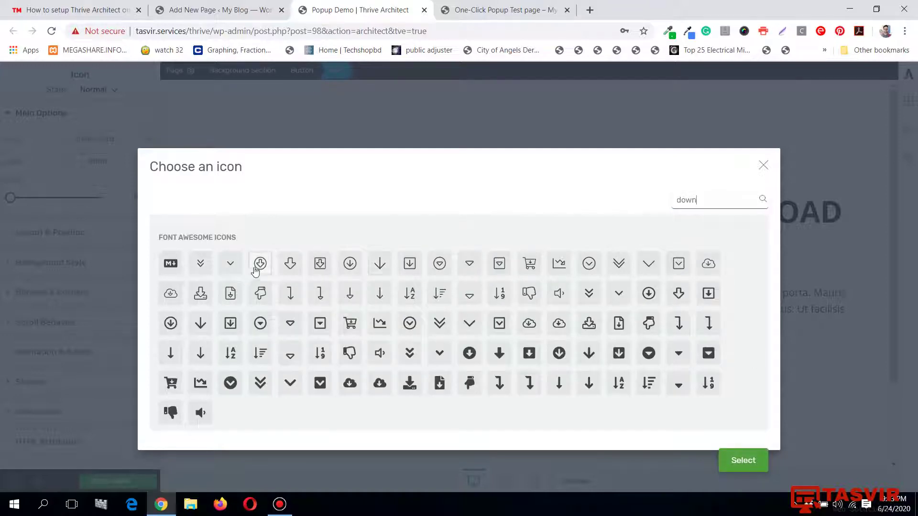
pyautogui.click(200, 295)
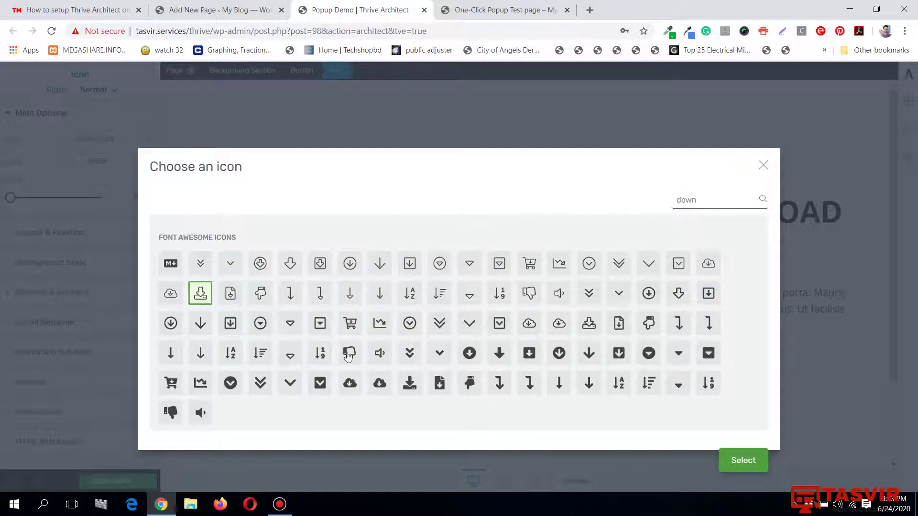
pyautogui.click(743, 460)
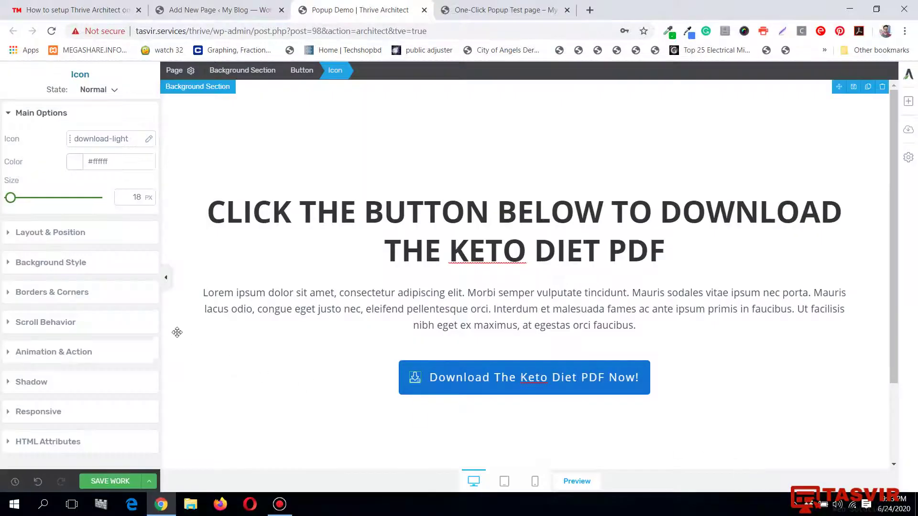
# Step: Look over the finished section and save the work on the Popup Demo page
pyautogui.click(852, 266)
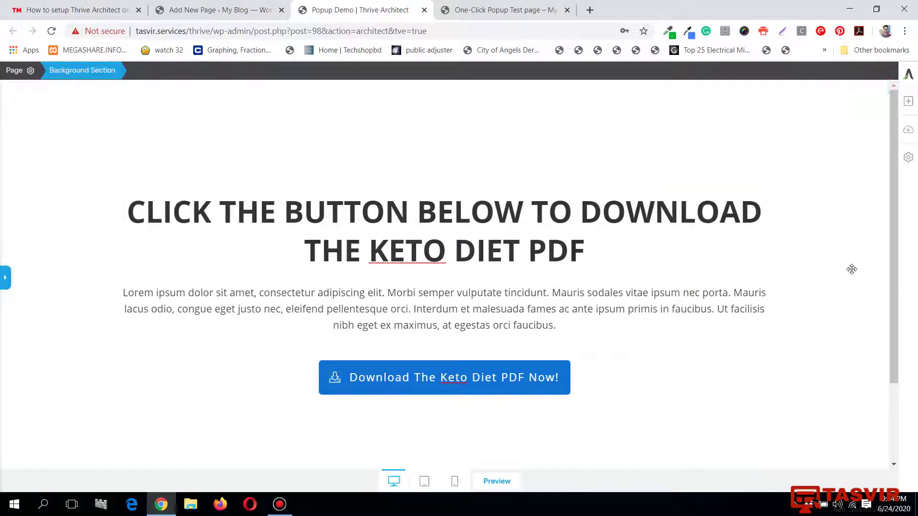
pyautogui.scroll(-2, 637, 303)
pyautogui.scroll(2, 637, 301)
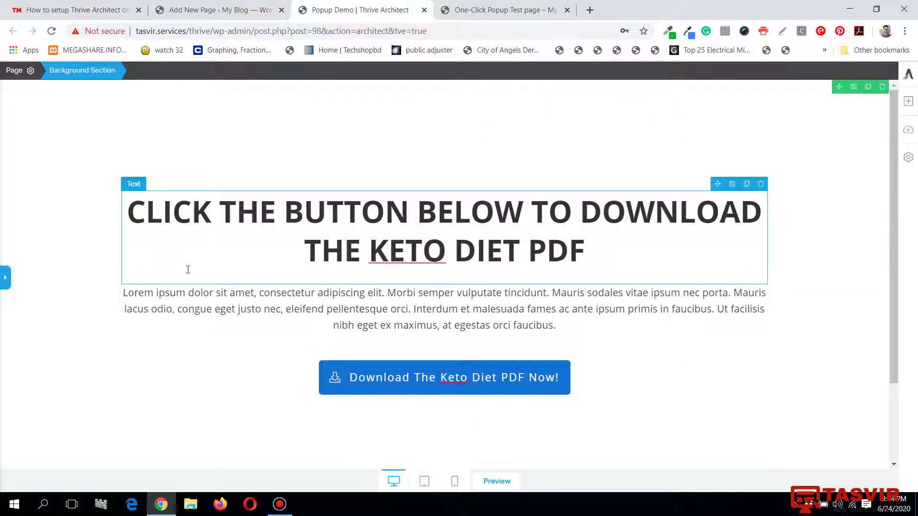
pyautogui.click(18, 239)
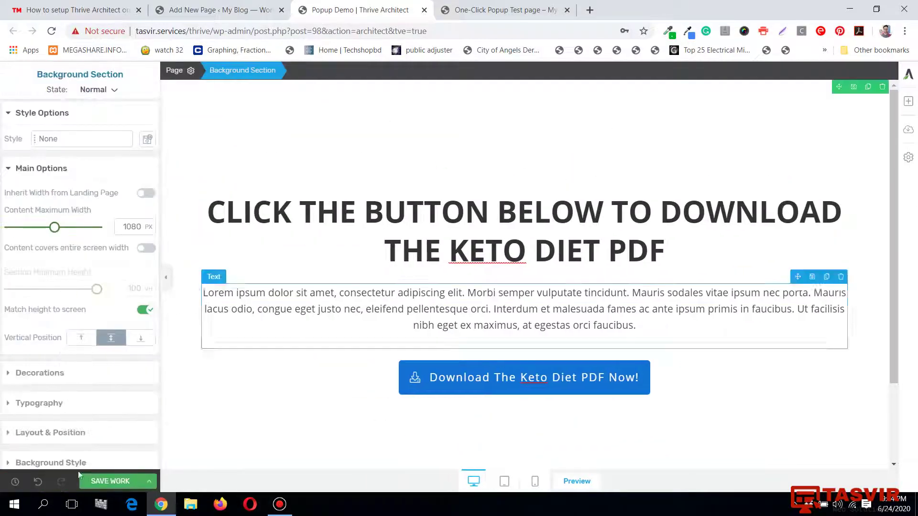
pyautogui.click(101, 482)
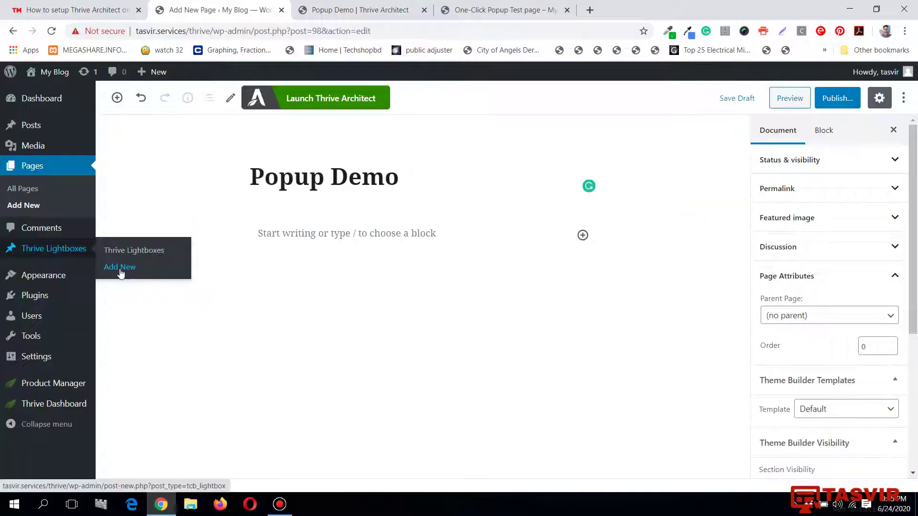
# Step: Create and publish a new Thrive Lightbox titled "Keto Popup" in WordPress, and open it in Thrive Architect
pyautogui.click(120, 267)
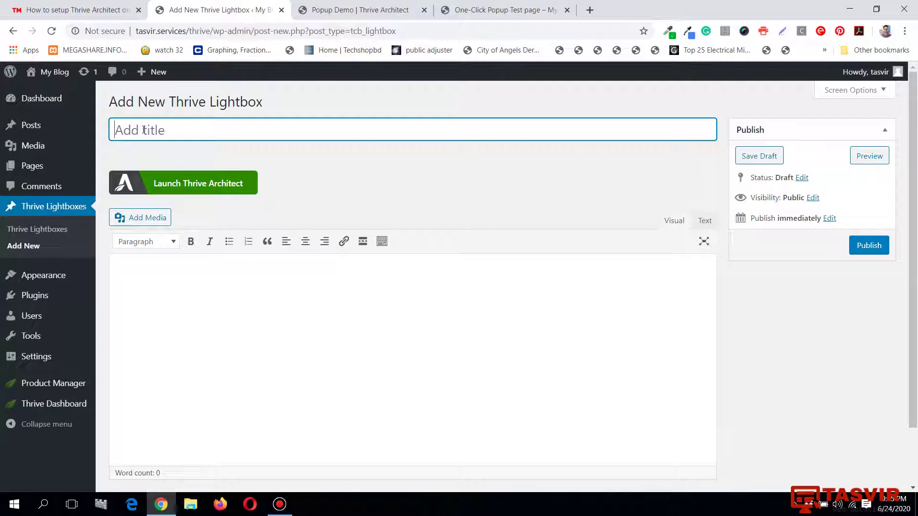
pyautogui.write('Keto Popup')
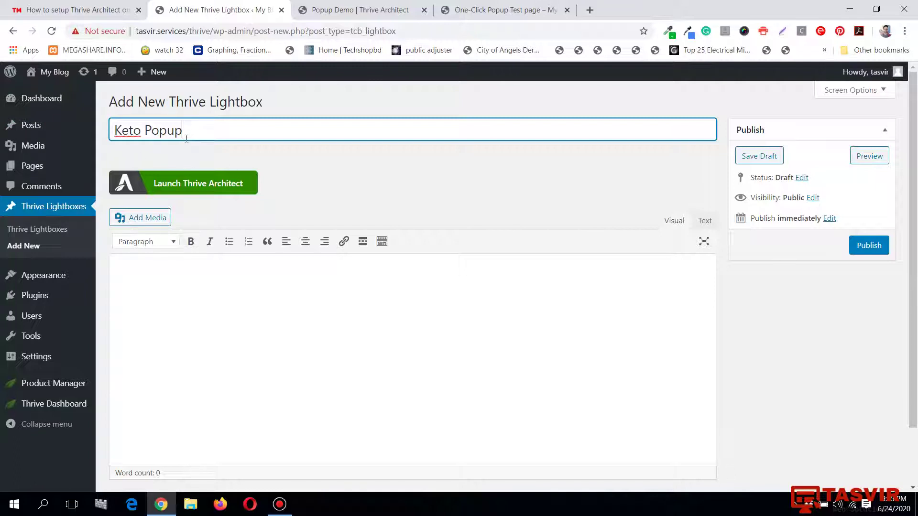
pyautogui.click(865, 251)
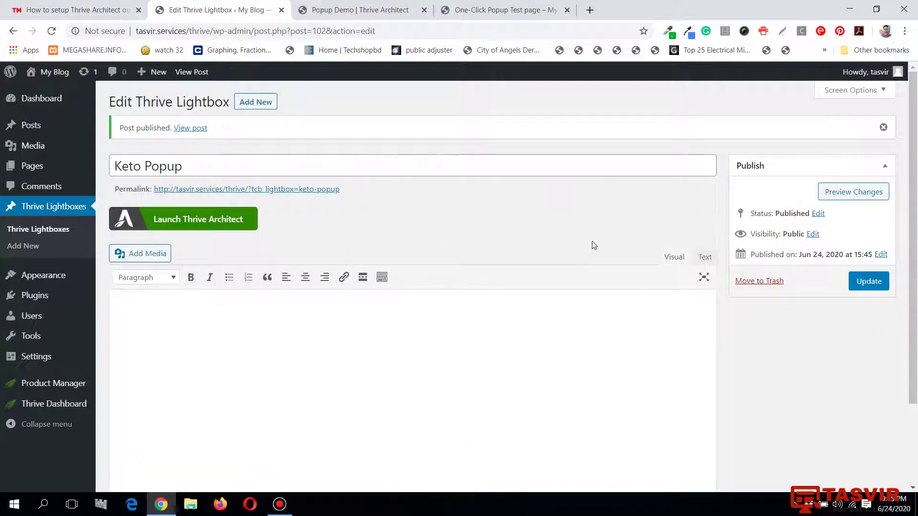
pyautogui.scroll(-2, 594, 244)
pyautogui.scroll(2, 594, 244)
pyautogui.click(240, 228)
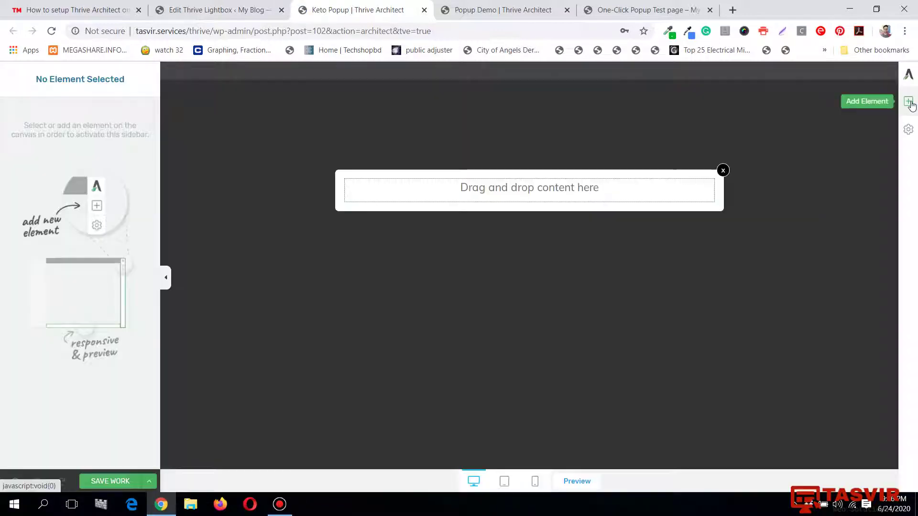
# Step: Add a Lead Generation form to the empty content area of the Keto Popup lightbox
pyautogui.click(907, 102)
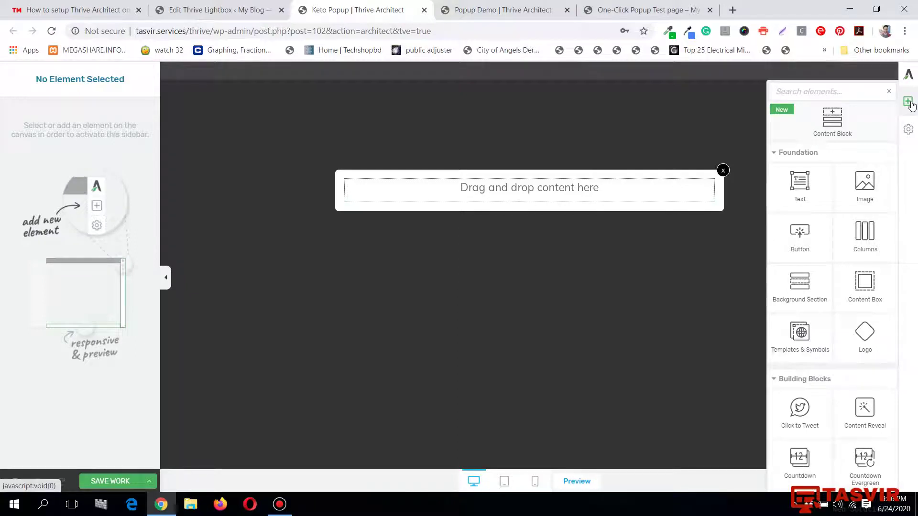
pyautogui.write('le')
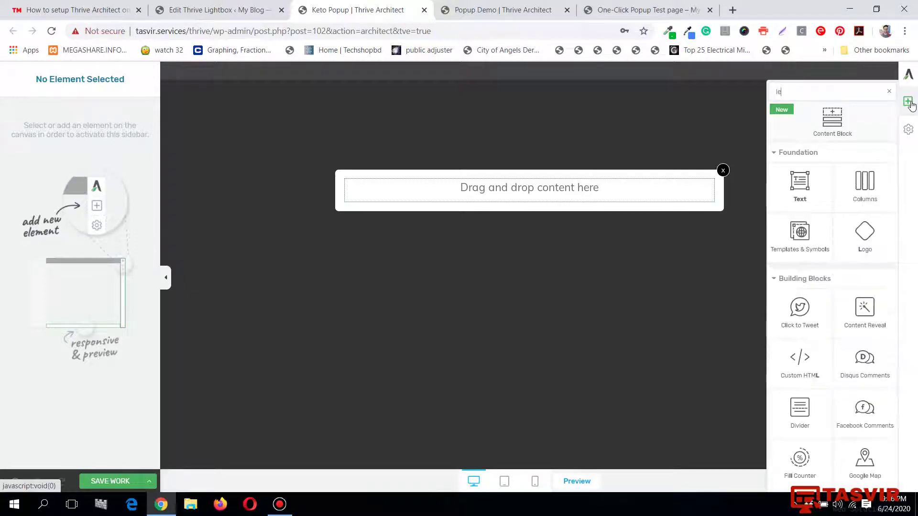
pyautogui.write('ad')
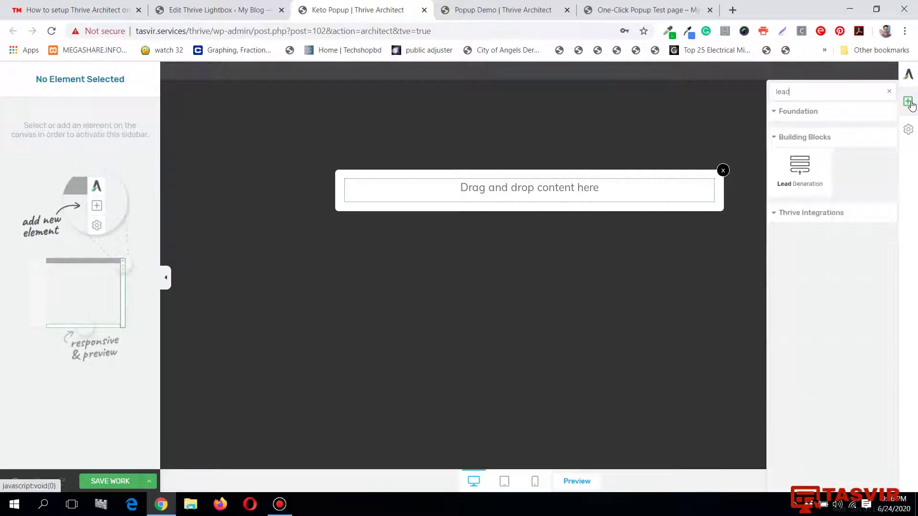
pyautogui.moveTo(807, 183); pyautogui.dragTo(647, 198)
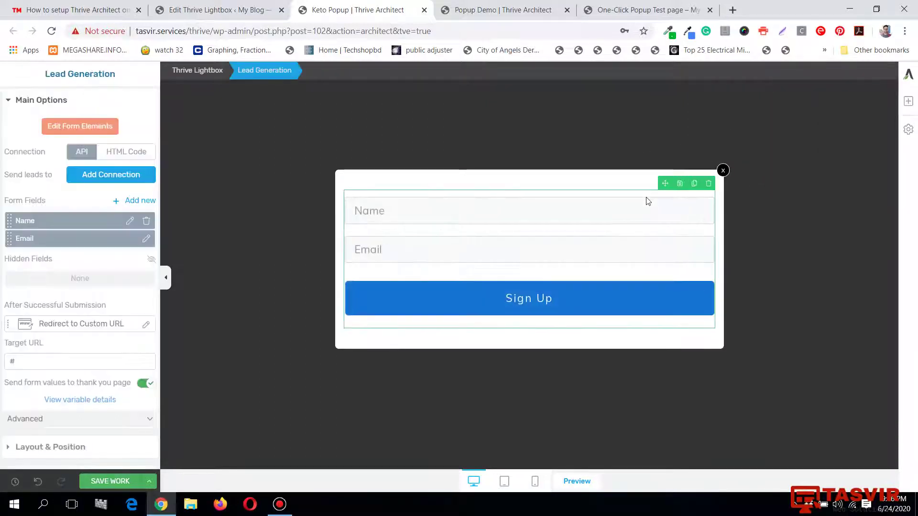
# Step: Add a Progress Bar element above the Name field in the Keto Popup lightbox, searching the elements for "pro"
pyautogui.click(907, 101)
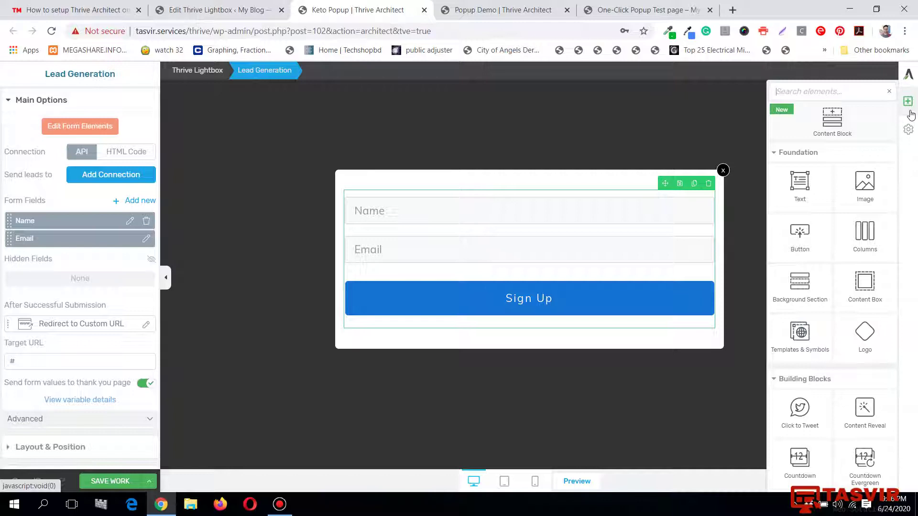
pyautogui.write('pro')
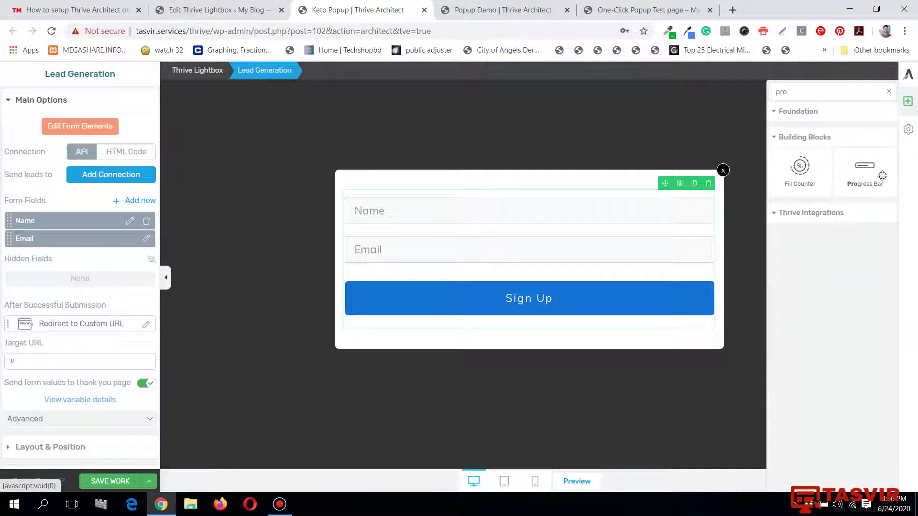
pyautogui.moveTo(868, 173)
pyautogui.mouseDown()
pyautogui.moveTo(600, 215)
pyautogui.moveTo(596, 202)
pyautogui.mouseUp()
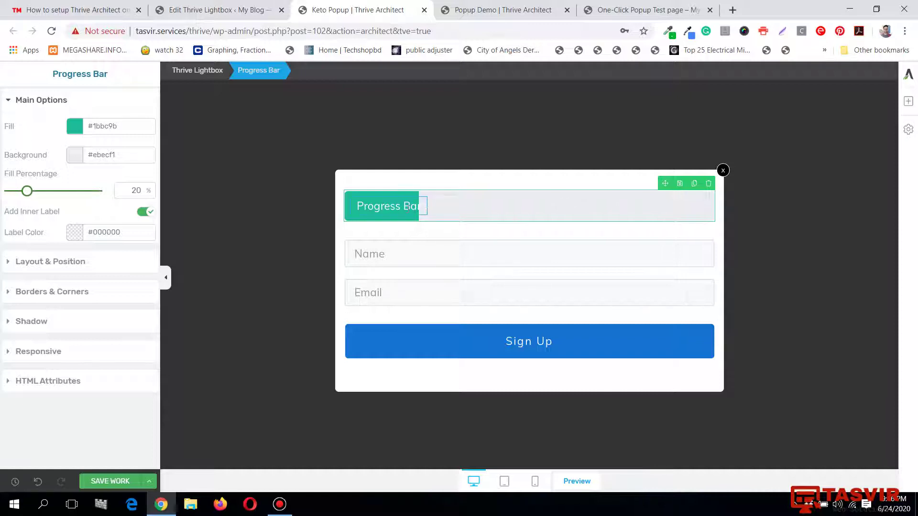
# Step: Set the progress bar's fill percentage to 50% and replace its label with "Almost Finished"
pyautogui.click(411, 206)
pyautogui.click(512, 197)
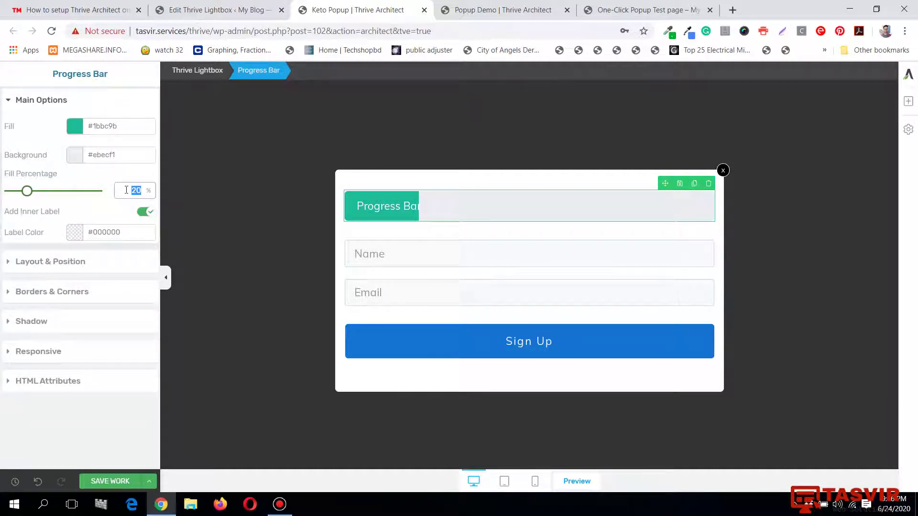
pyautogui.write('50')
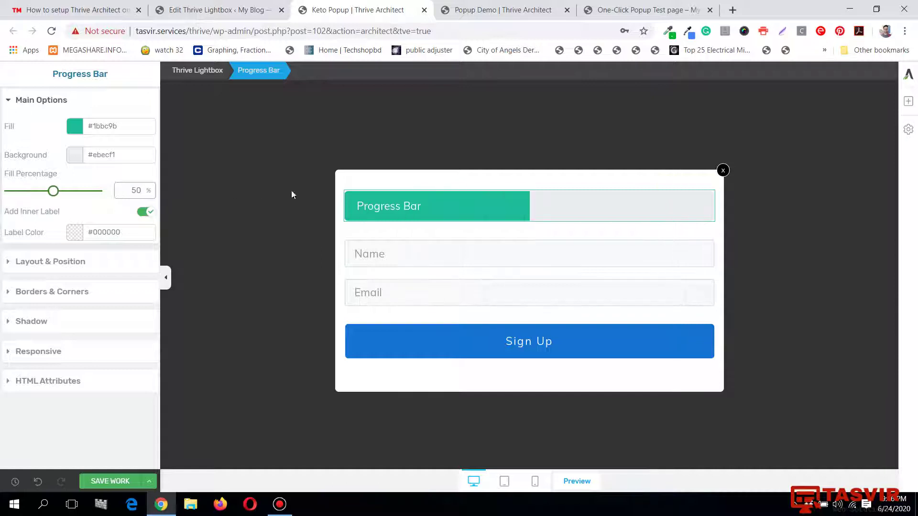
pyautogui.tripleClick(380, 206)
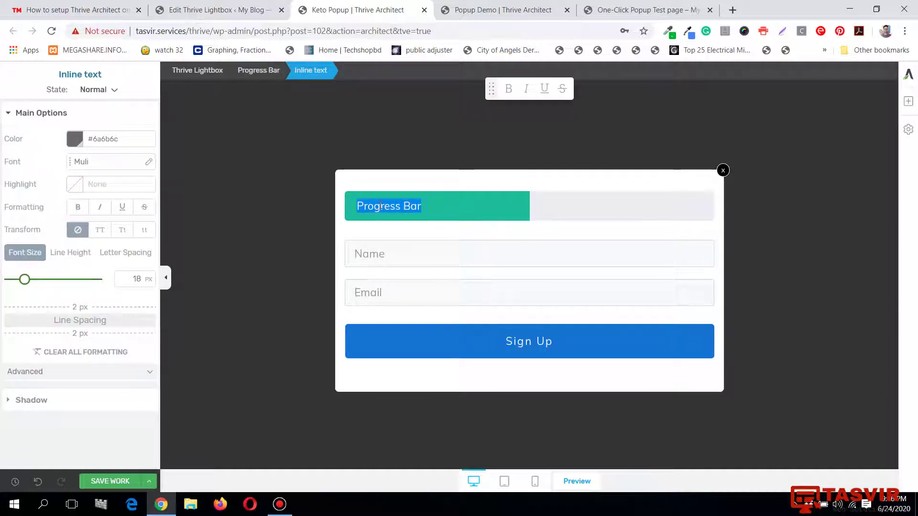
# Step: Go to the Popup Demo page editor and remove the existing link action from the download button
pyautogui.hotkey('ctrl', 'Tab')
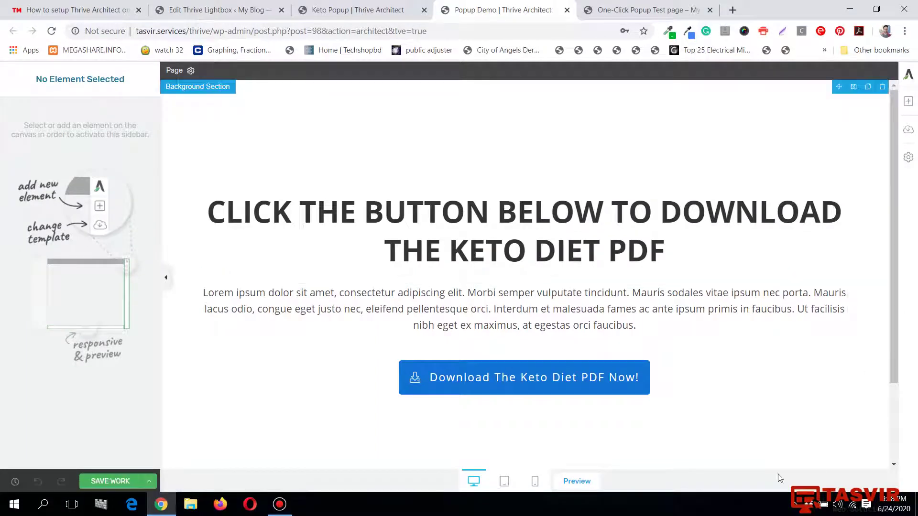
pyautogui.click(648, 388)
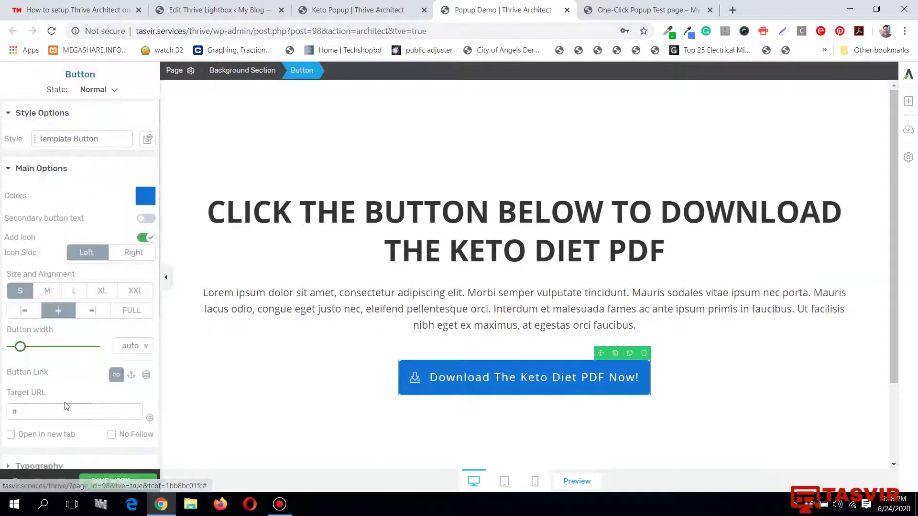
pyautogui.scroll(-5, 60, 366)
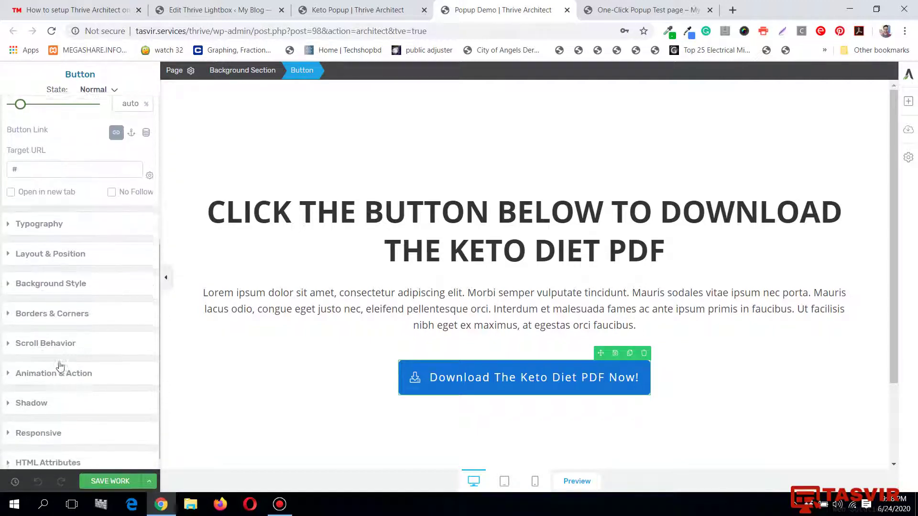
pyautogui.click(107, 362)
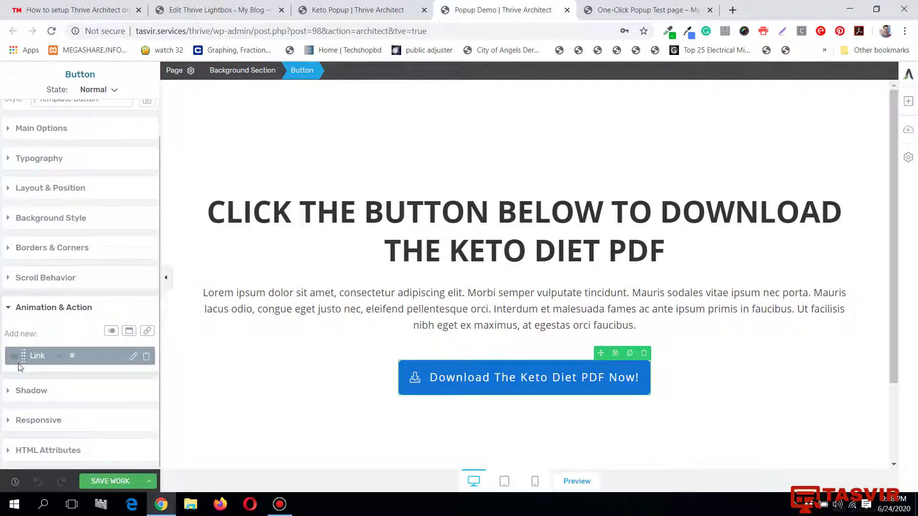
pyautogui.click(146, 356)
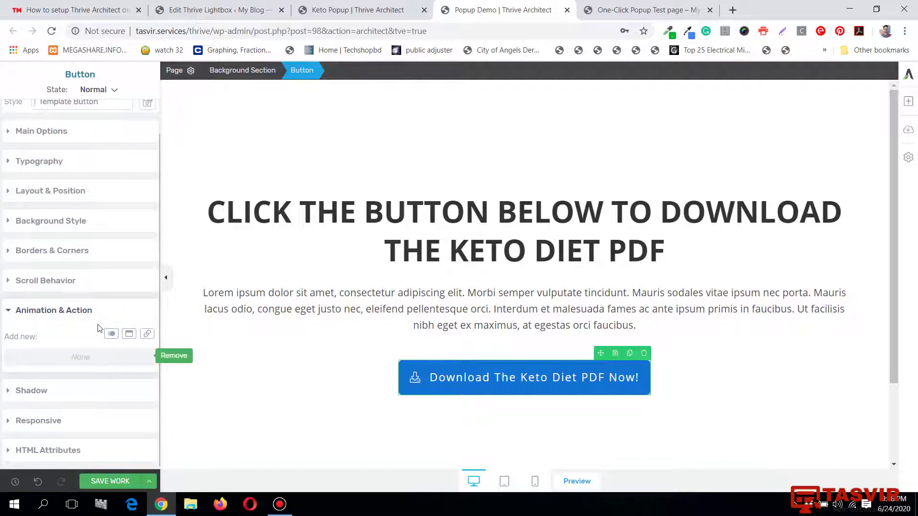
# Step: Give the download button a click action that opens the Keto Popup Thrive Lightbox, and save the page
pyautogui.click(129, 335)
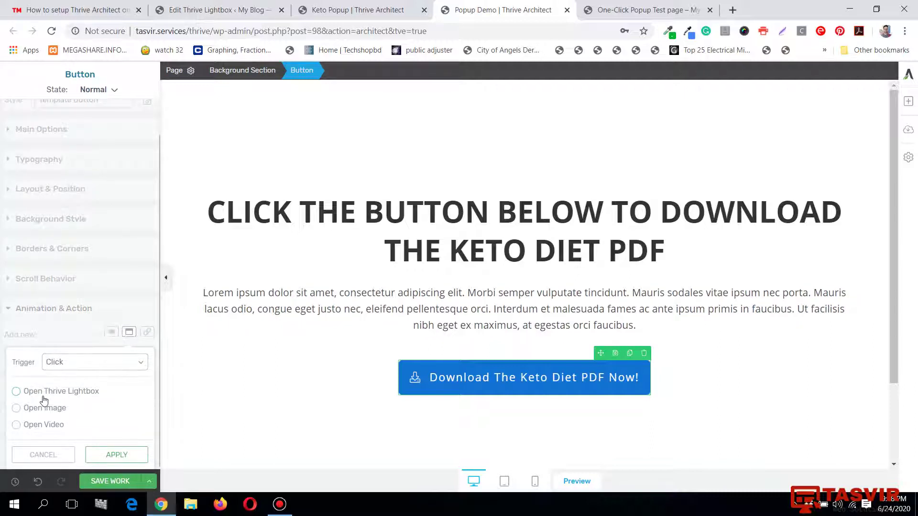
pyautogui.click(16, 392)
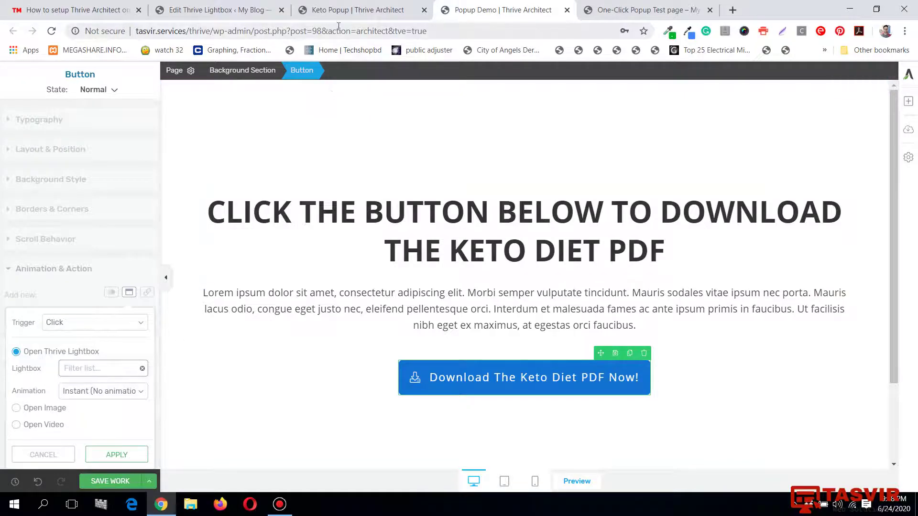
pyautogui.click(217, 16)
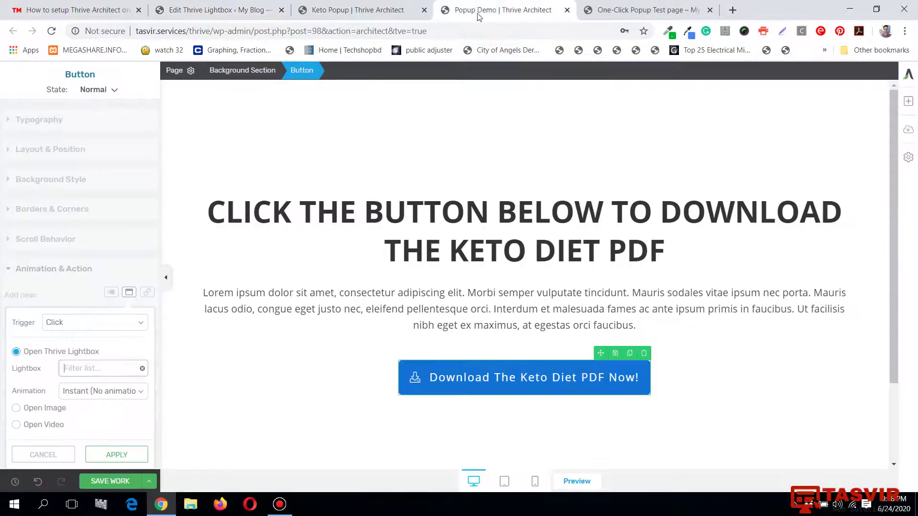
pyautogui.click(482, 10)
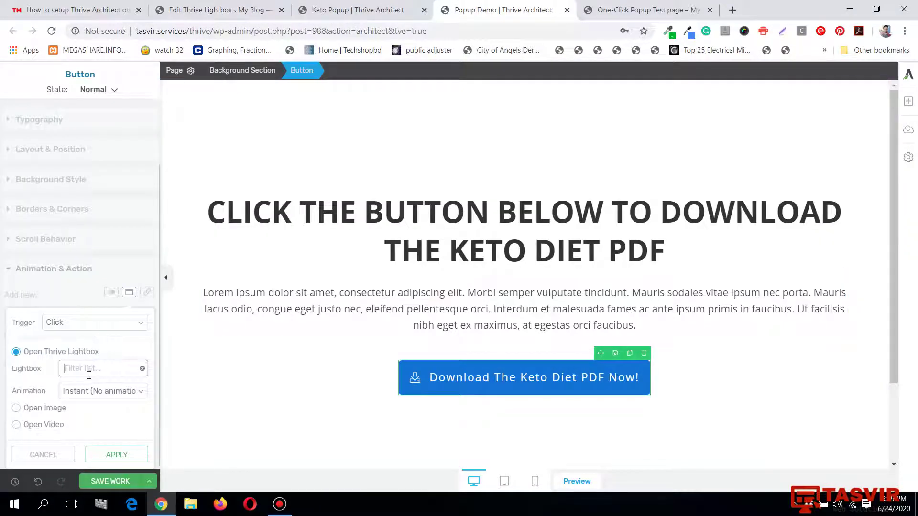
pyautogui.write('ke')
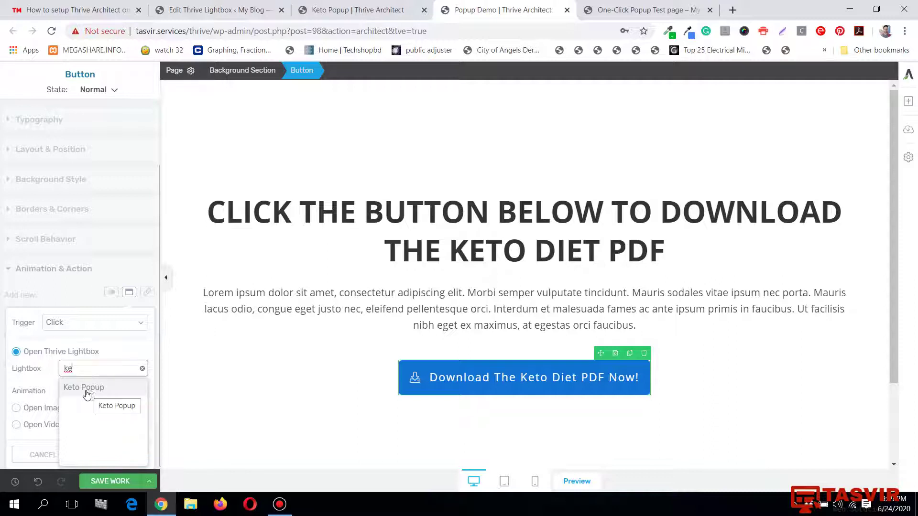
pyautogui.click(98, 391)
pyautogui.scroll(-1, 102, 389)
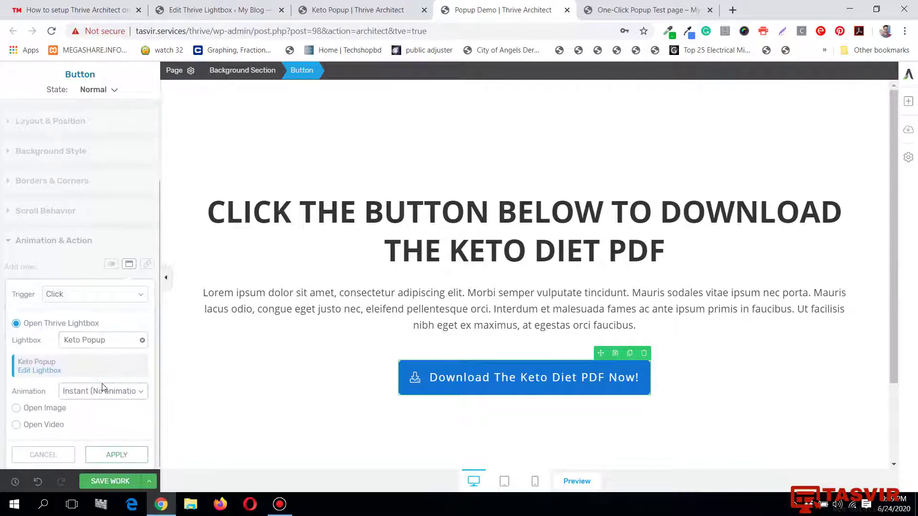
pyautogui.click(132, 458)
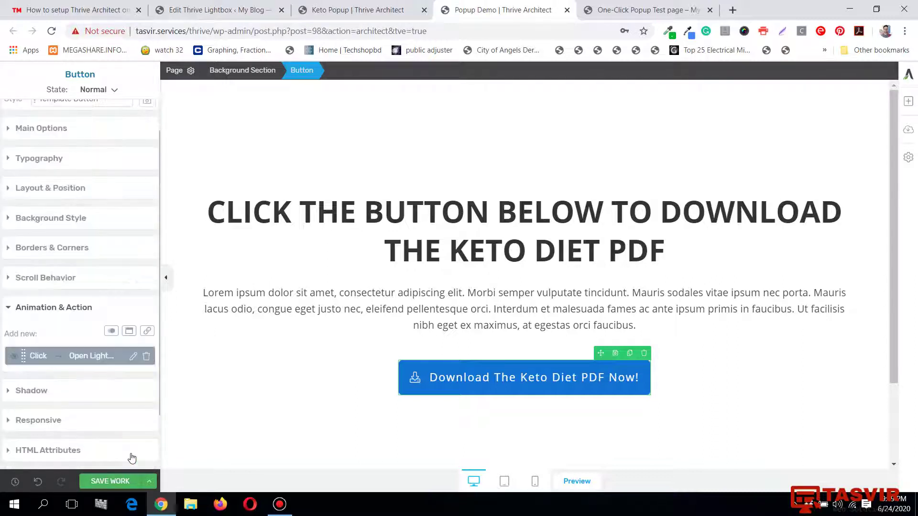
pyautogui.click(110, 481)
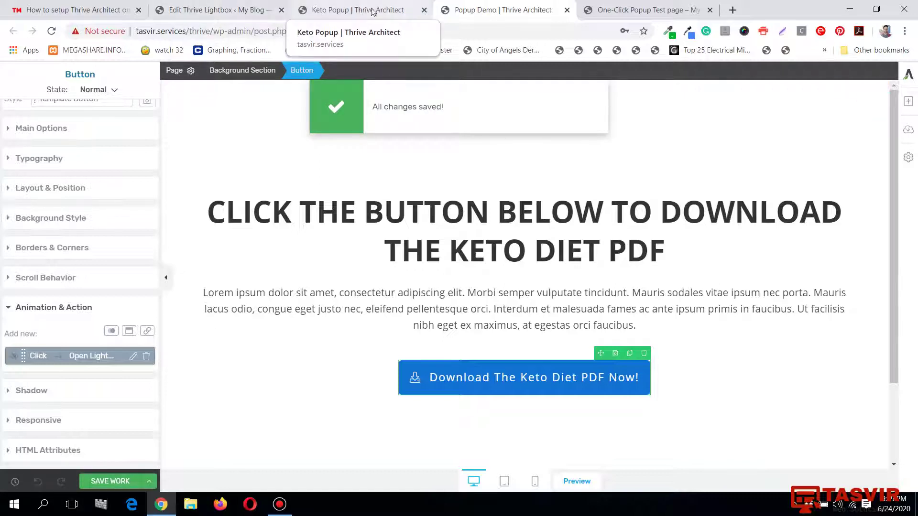
# Step: Open the preview of the Popup Demo draft in a new browser tab from the WordPress pages list
pyautogui.click(194, 8)
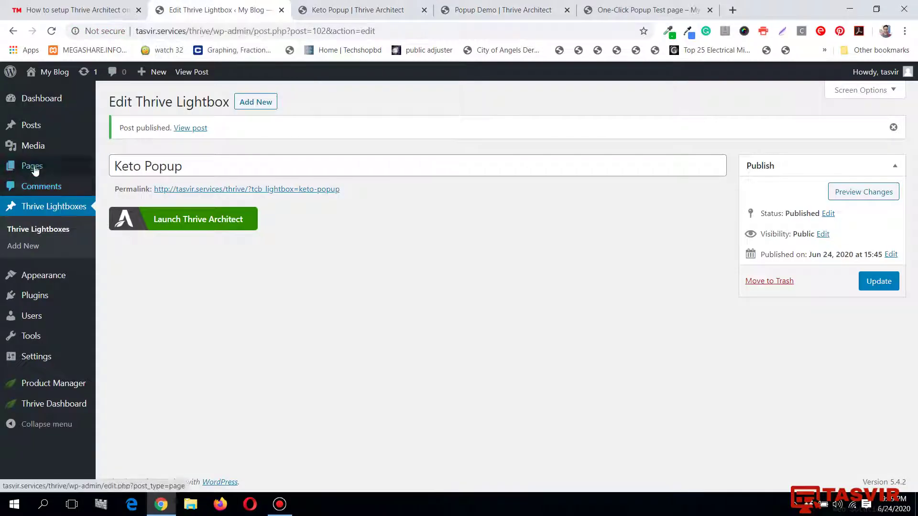
pyautogui.moveTo(38, 166)
pyautogui.click(116, 168)
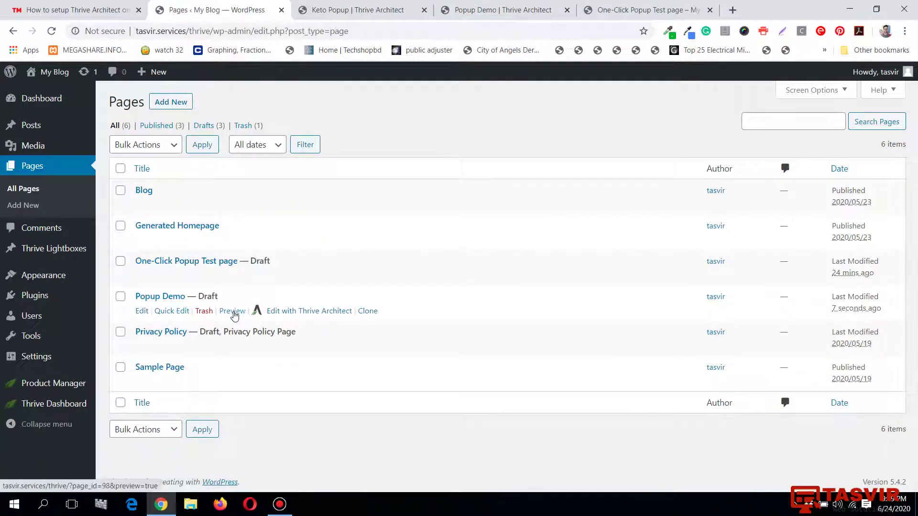
pyautogui.rightClick(237, 312)
pyautogui.click(254, 322)
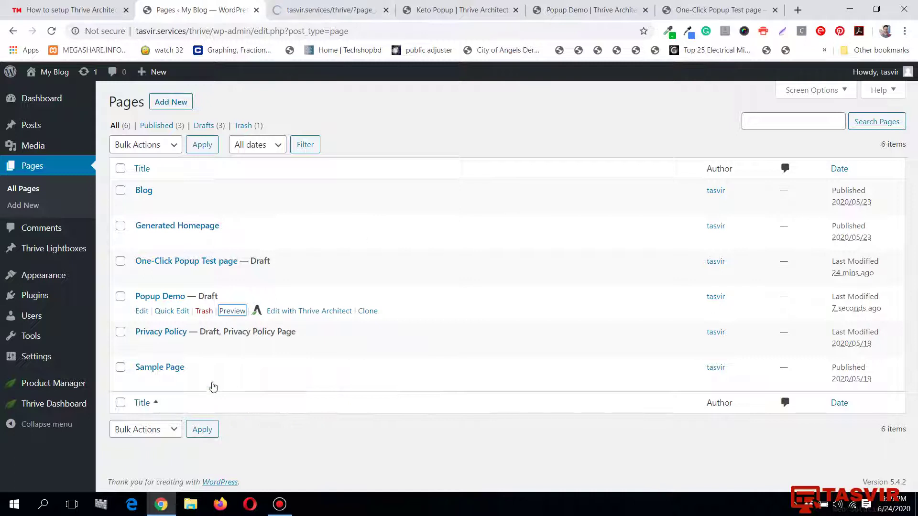
pyautogui.click(313, 11)
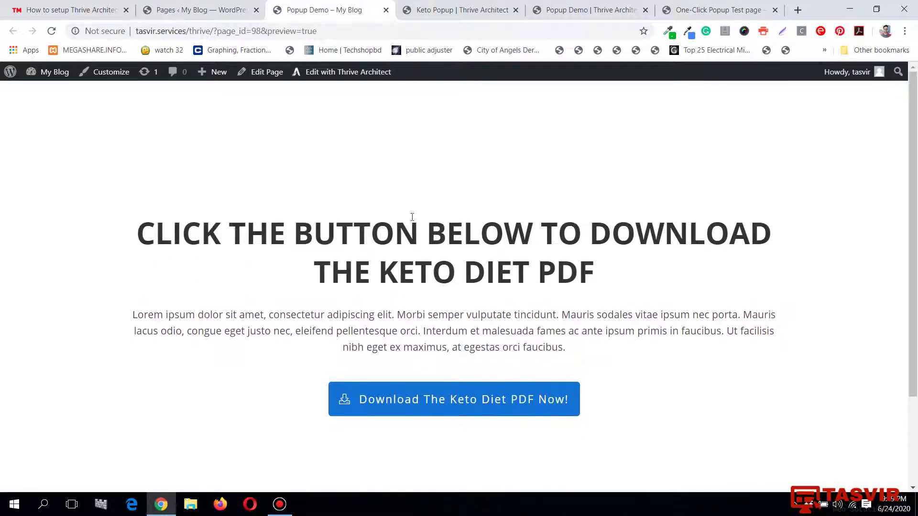
# Step: Test the download button's popup on the preview page, close the popup and look over the page
pyautogui.click(492, 401)
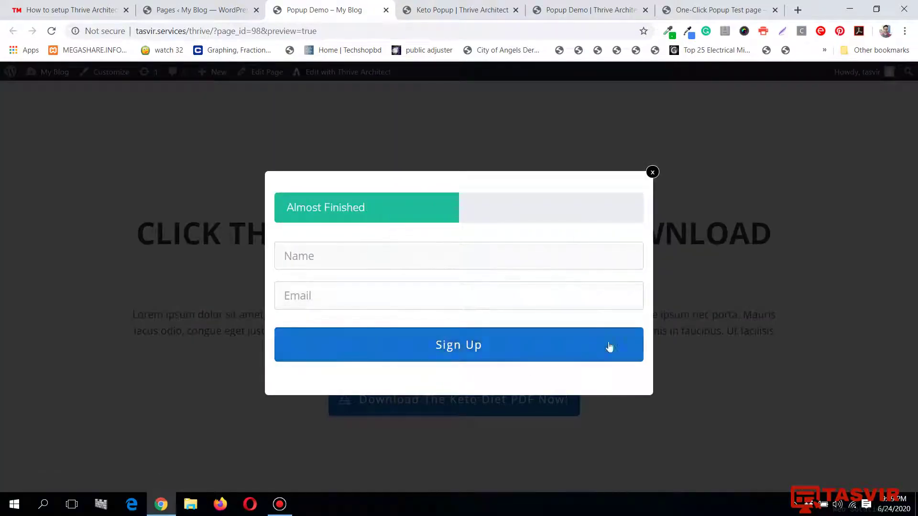
pyautogui.click(652, 173)
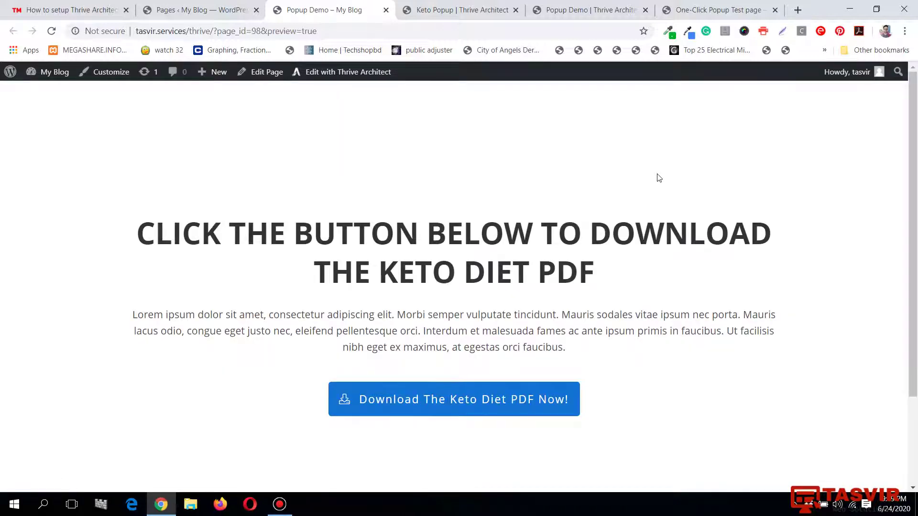
pyautogui.scroll(-2, 607, 192)
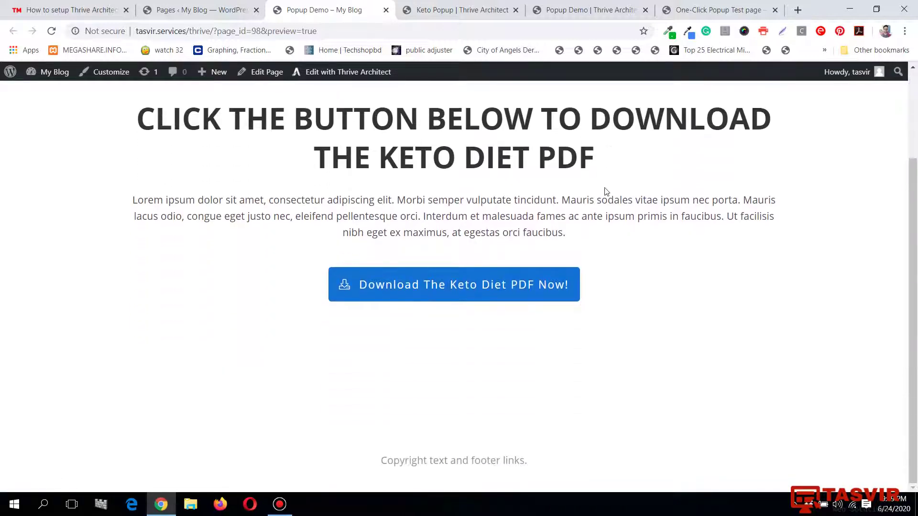
pyautogui.scroll(2, 607, 192)
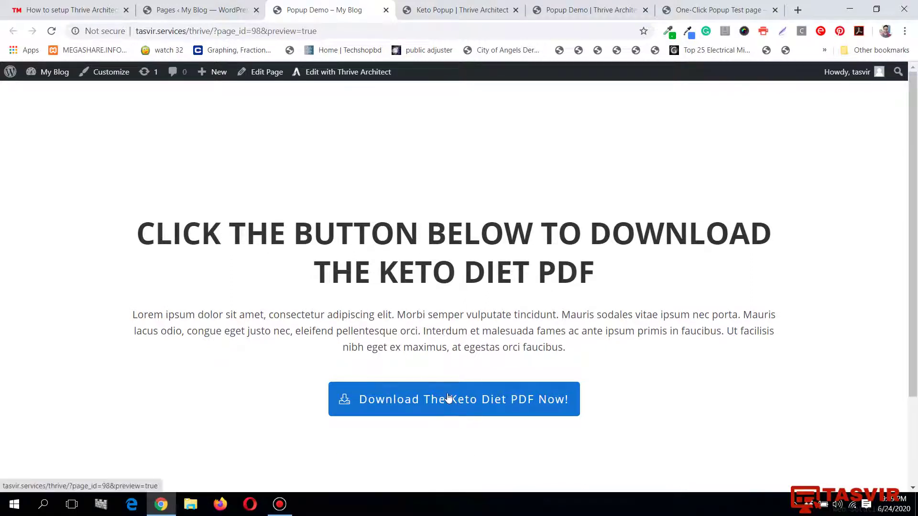
# Step: Add a large outlined download icon above the download button on the Popup Demo page, searching the elements for "icon"
pyautogui.click(593, 10)
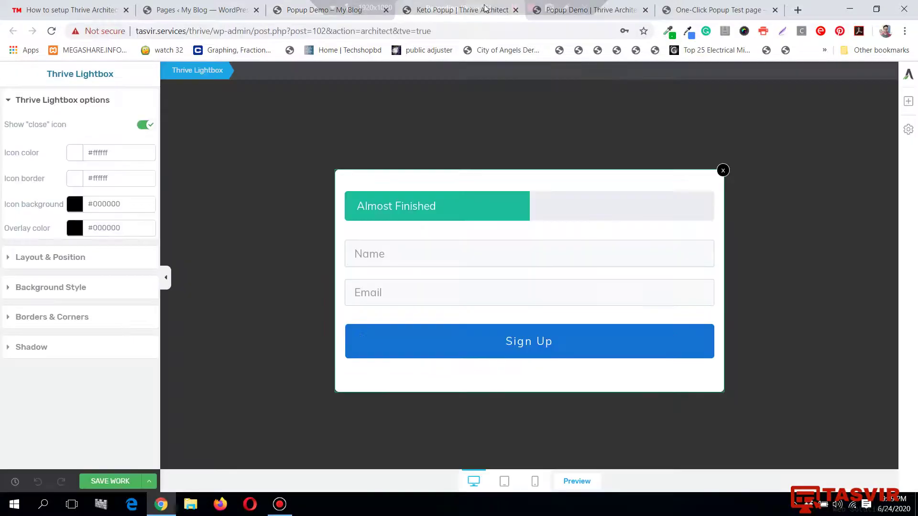
pyautogui.click(629, 11)
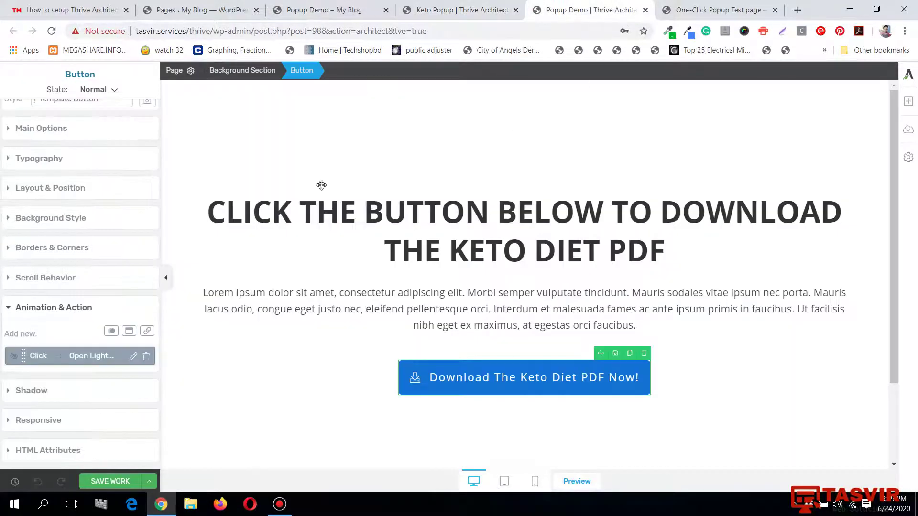
pyautogui.scroll(2, 105, 137)
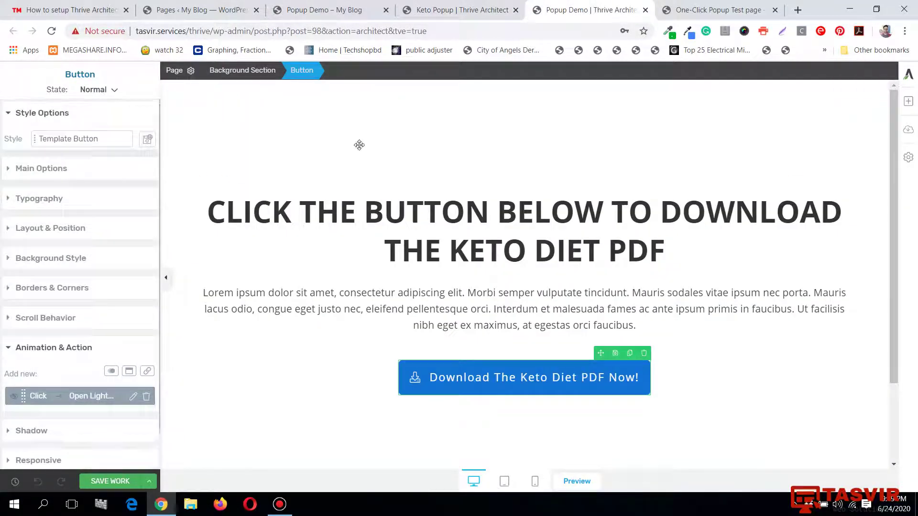
pyautogui.click(909, 102)
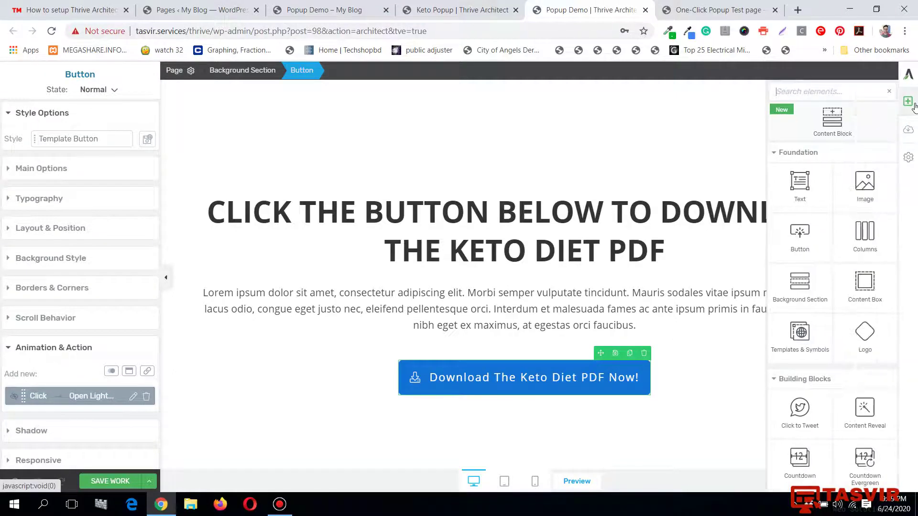
pyautogui.write('icon')
# Step: Examine the Popup Demo preview, checking the large download icon and the layout around the button
pyautogui.click(324, 9)
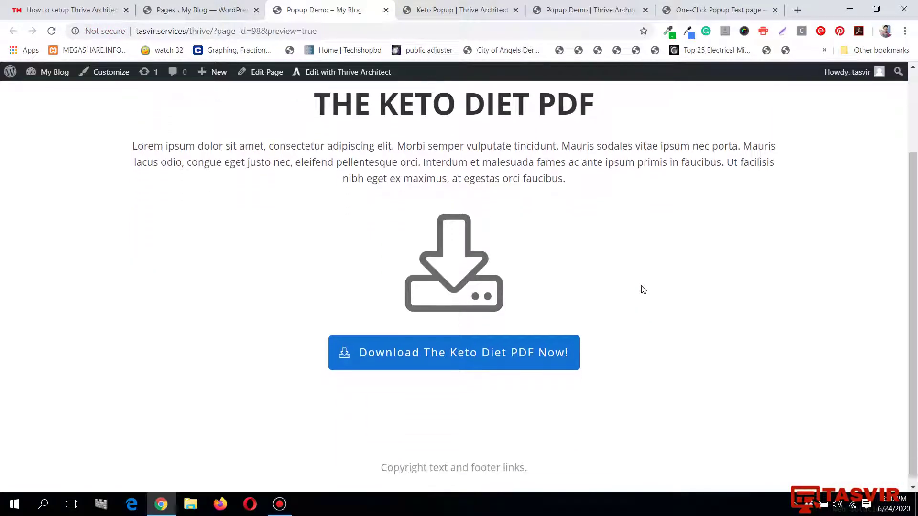
pyautogui.scroll(-1, 643, 289)
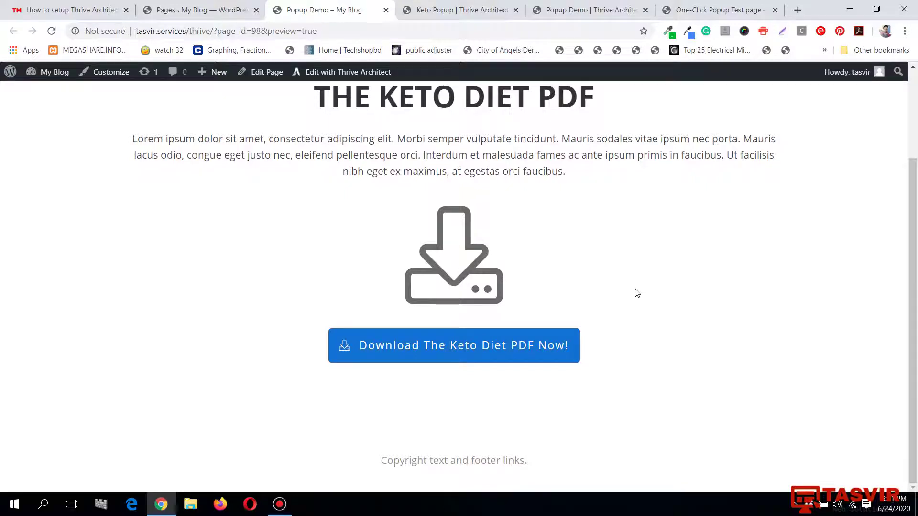
pyautogui.scroll(1, 637, 293)
pyautogui.scroll(-1, 637, 293)
pyautogui.scroll(2, 637, 293)
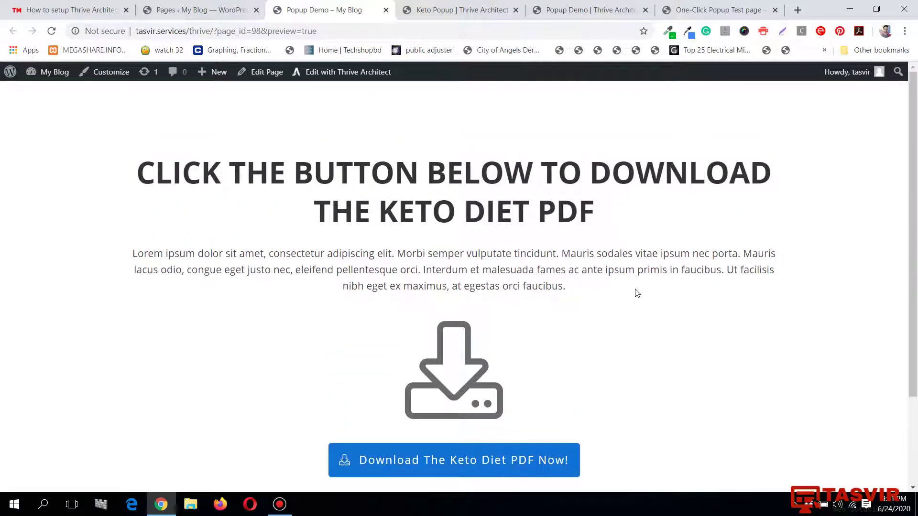
pyautogui.scroll(-1, 638, 293)
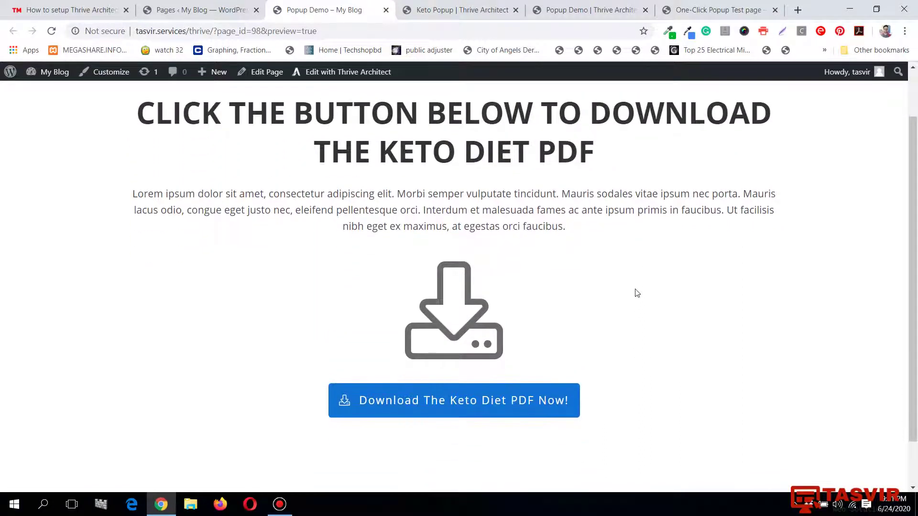
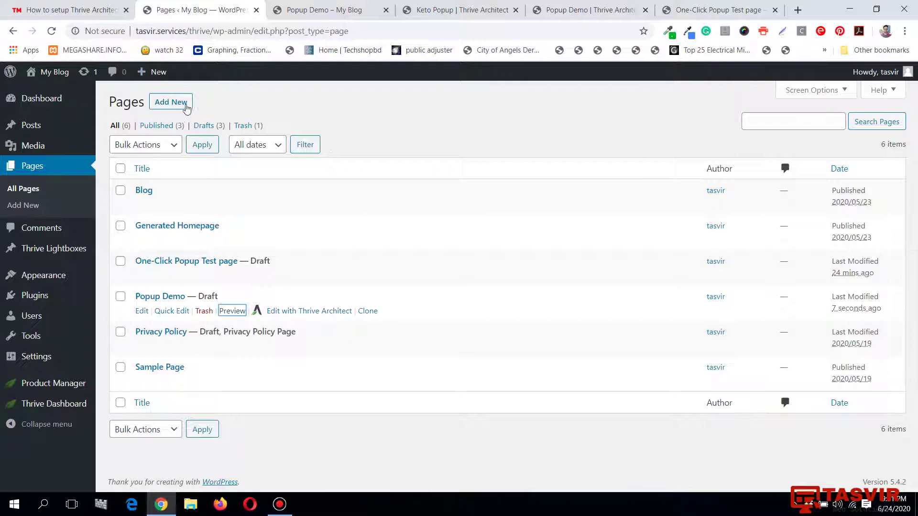
# Step: Create a new WordPress page titled "Test page" and launch it in Thrive Architect
pyautogui.click(186, 108)
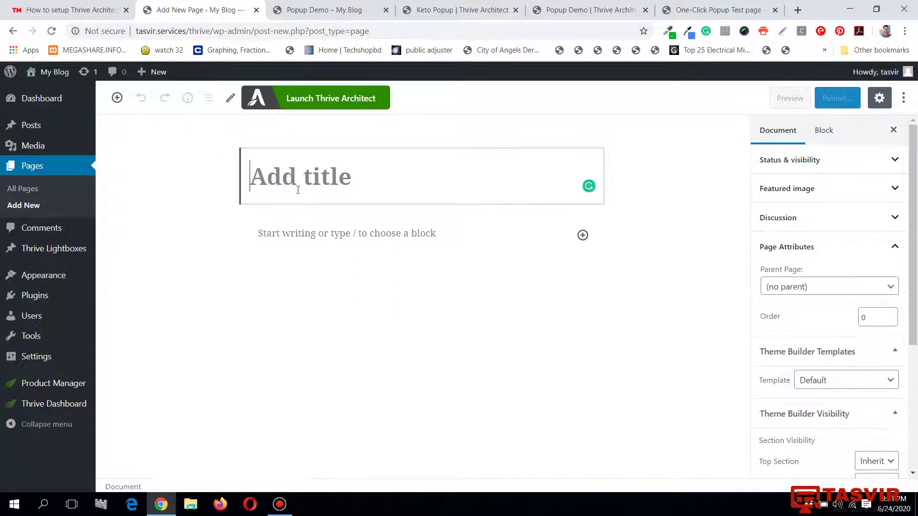
pyautogui.write('Test')
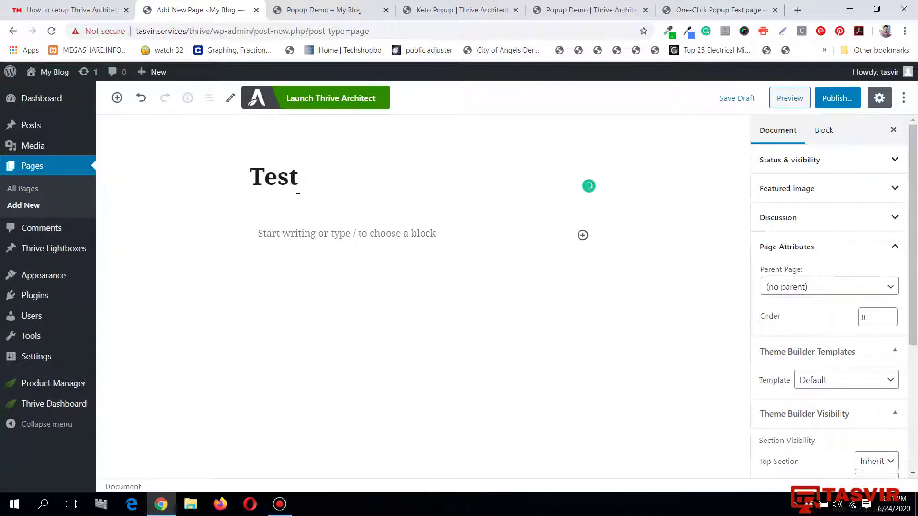
pyautogui.write(' page')
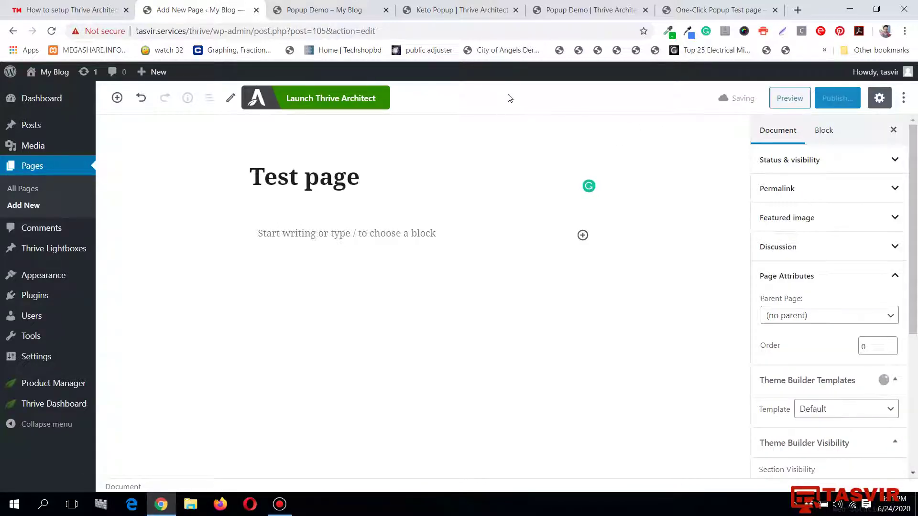
pyautogui.click(344, 102)
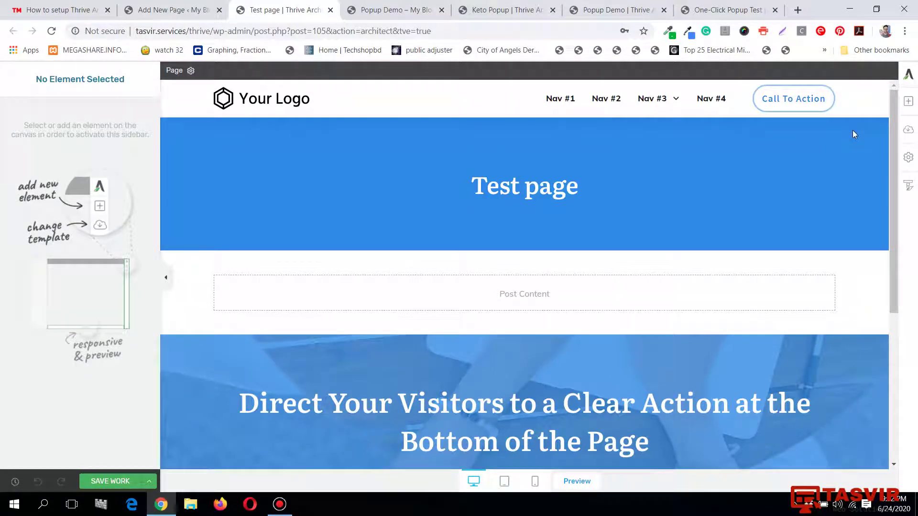
# Step: Open the landing page template library for the Test page and look through the default Smart Landing Pages sets
pyautogui.click(914, 130)
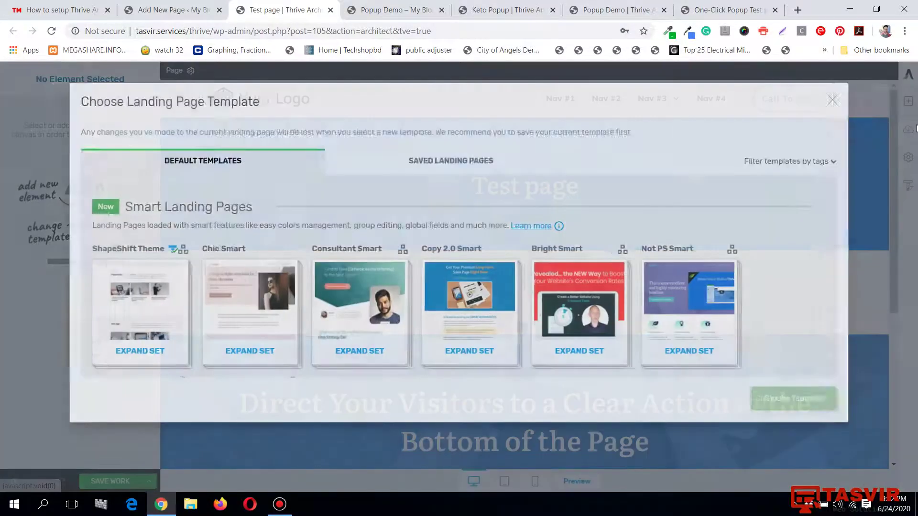
pyautogui.scroll(-3, 660, 248)
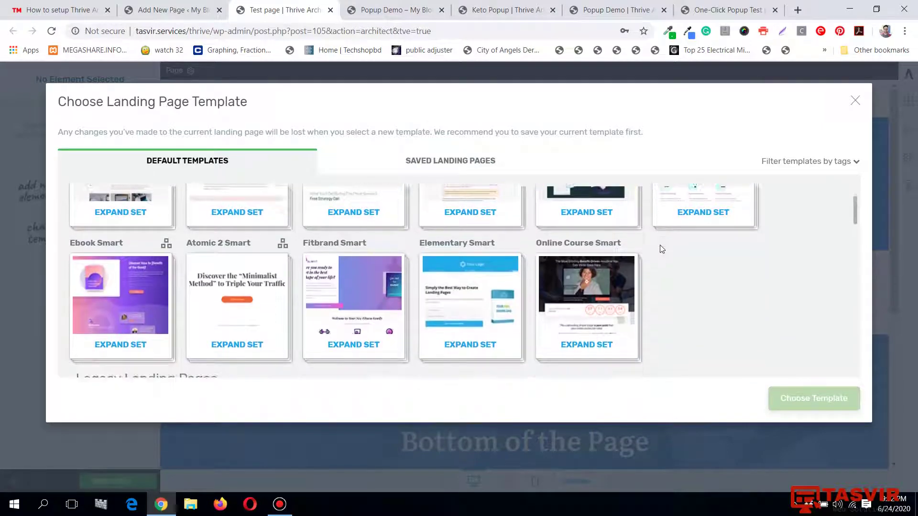
pyautogui.scroll(-1, 662, 249)
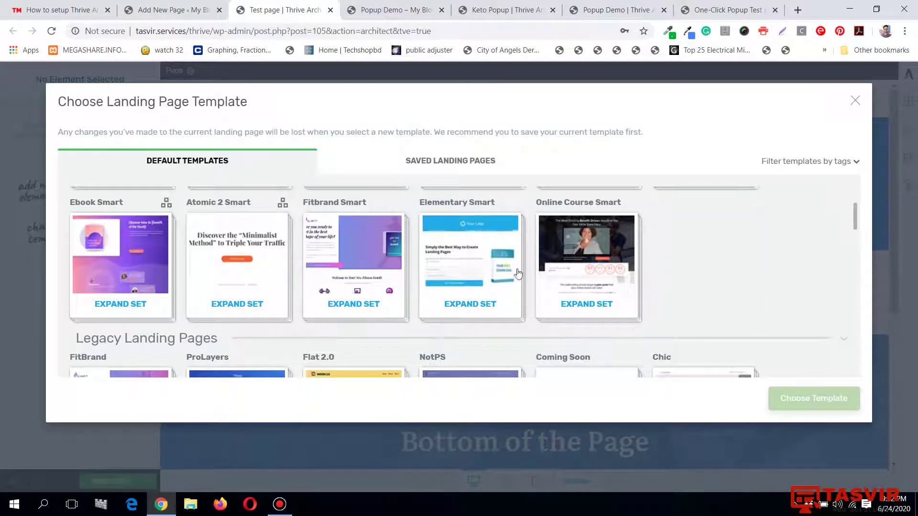
pyautogui.scroll(1, 519, 286)
pyautogui.scroll(-1, 519, 287)
pyautogui.scroll(4, 519, 287)
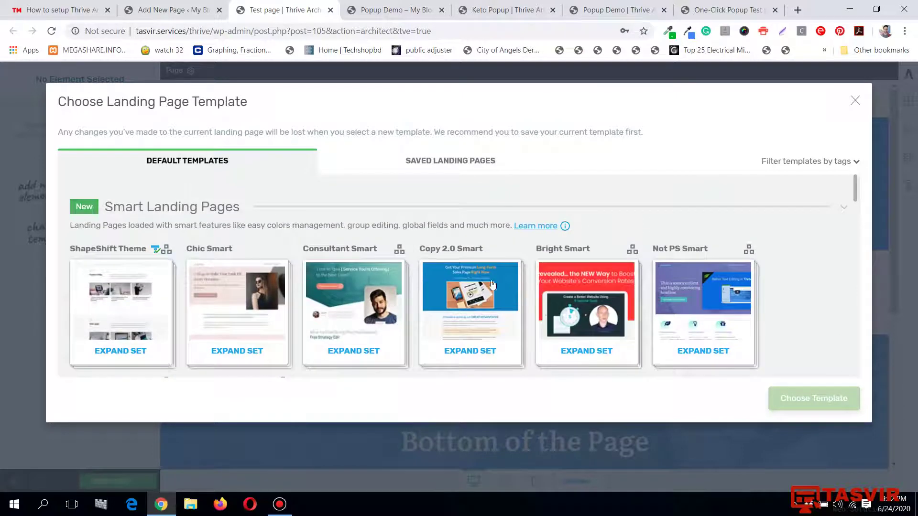
pyautogui.scroll(-3, 362, 255)
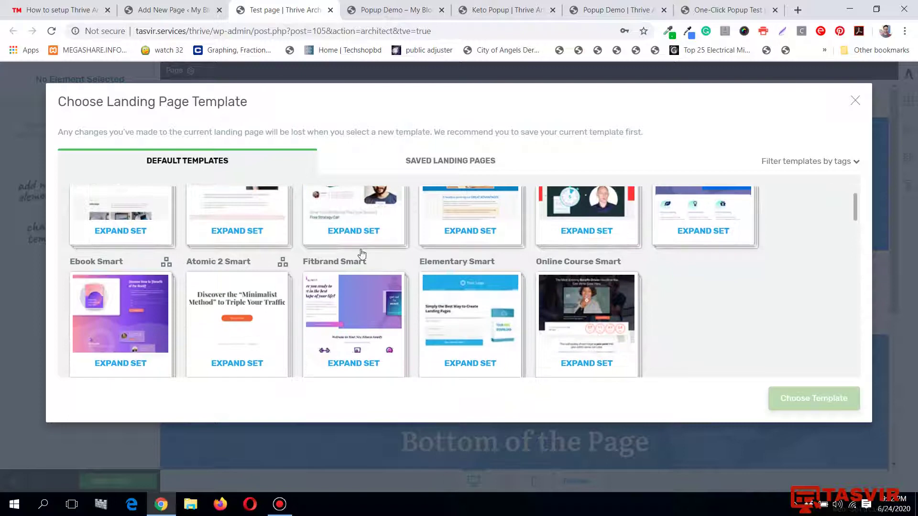
pyautogui.scroll(-1, 361, 254)
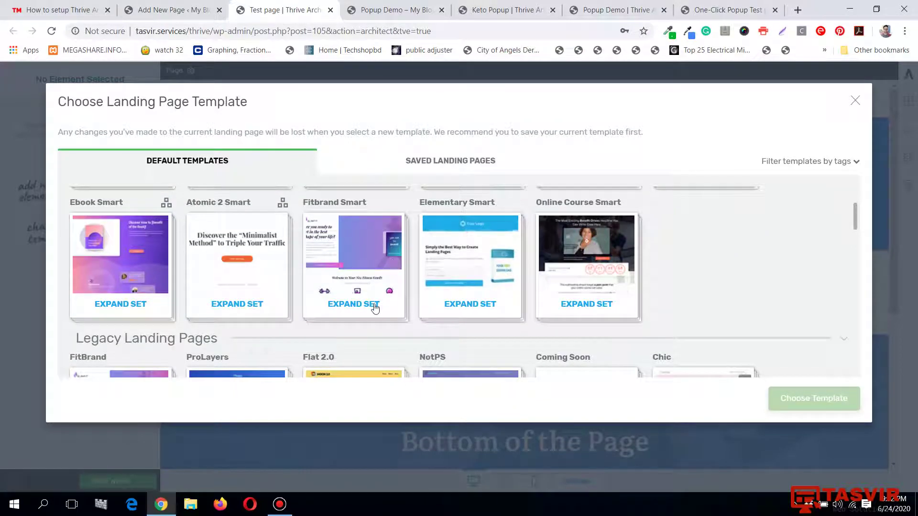
# Step: Expand the Atomic 2 Smart and Ebook Smart template sets and look over their page templates
pyautogui.click(260, 312)
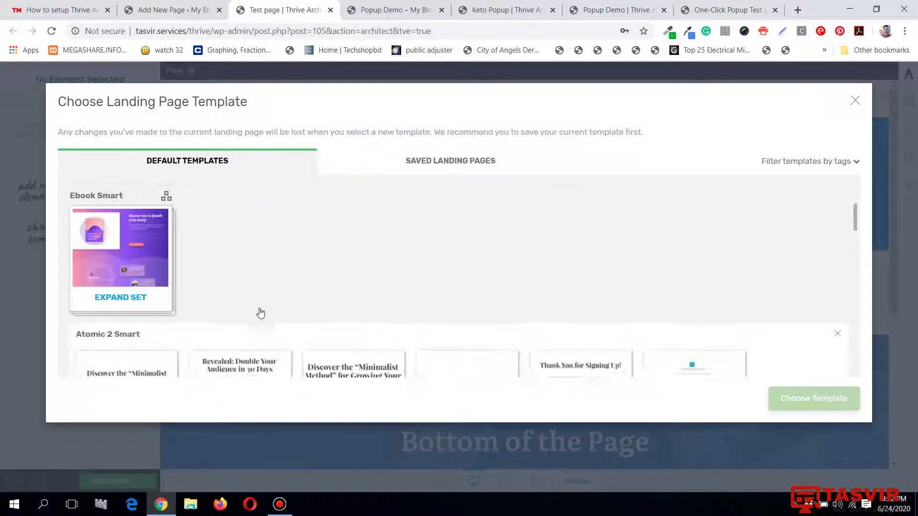
pyautogui.scroll(2, 265, 304)
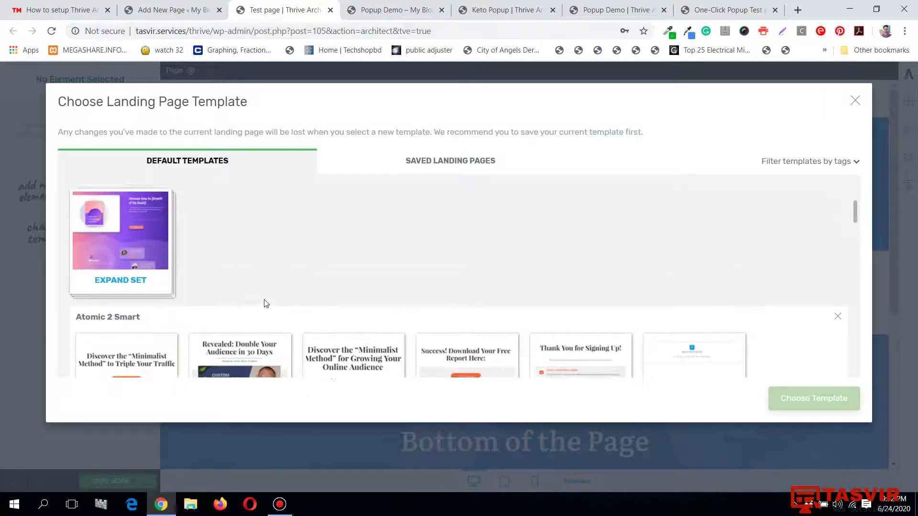
pyautogui.scroll(-5, 265, 304)
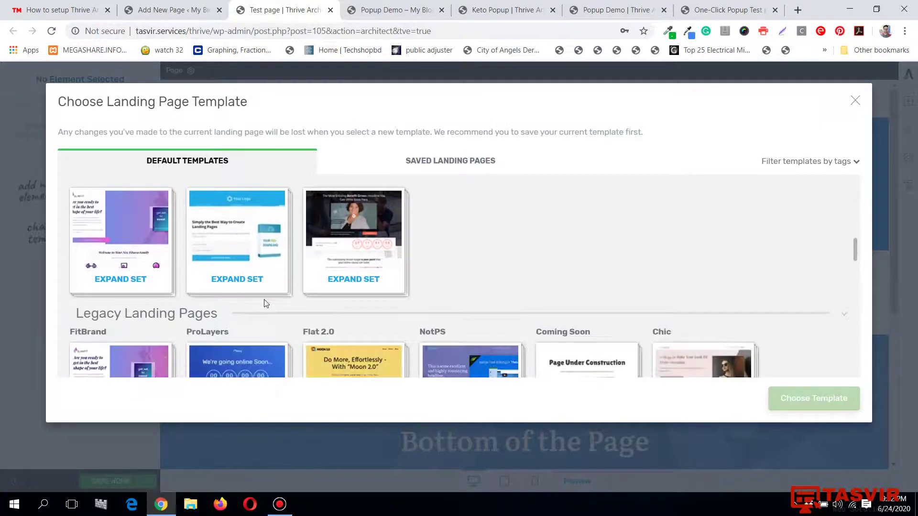
pyautogui.scroll(6, 265, 305)
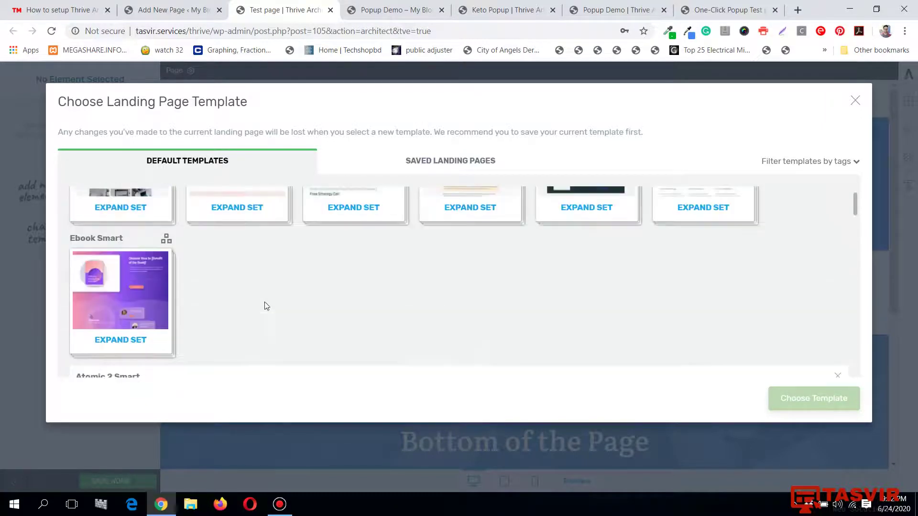
pyautogui.click(162, 315)
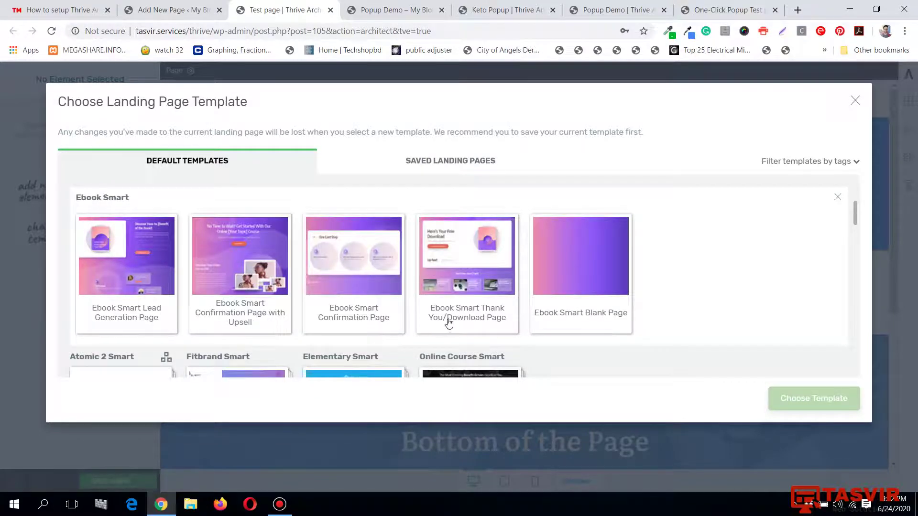
pyautogui.scroll(3, 418, 314)
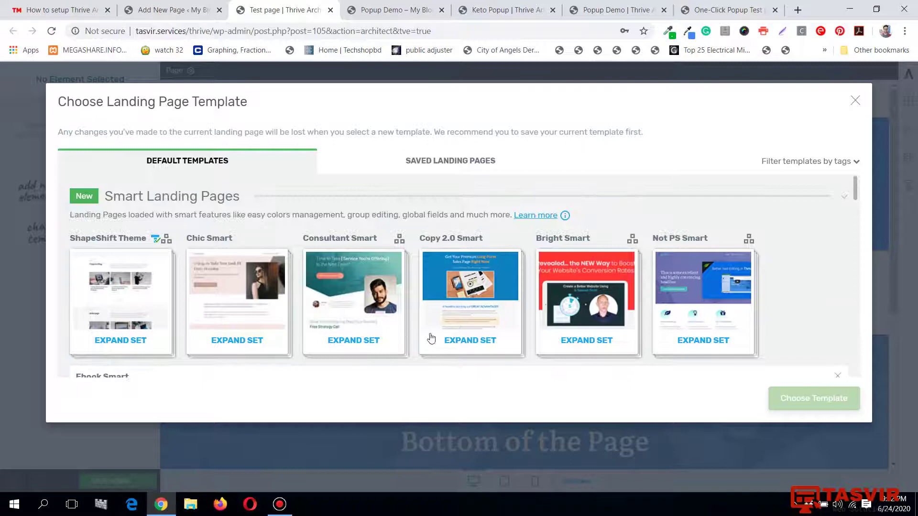
# Step: Look over the Consultant Smart set and the legacy Icons set among the landing page templates
pyautogui.click(353, 331)
pyautogui.scroll(-5, 377, 294)
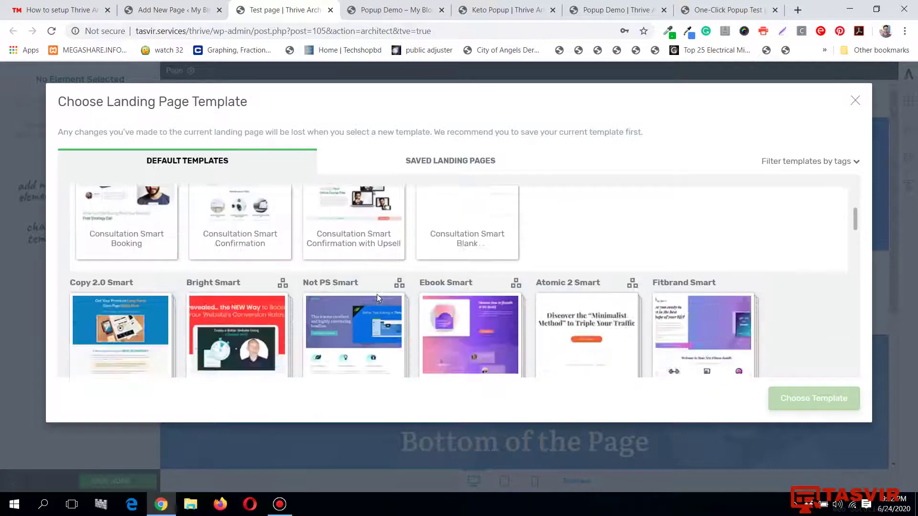
pyautogui.scroll(-5, 377, 294)
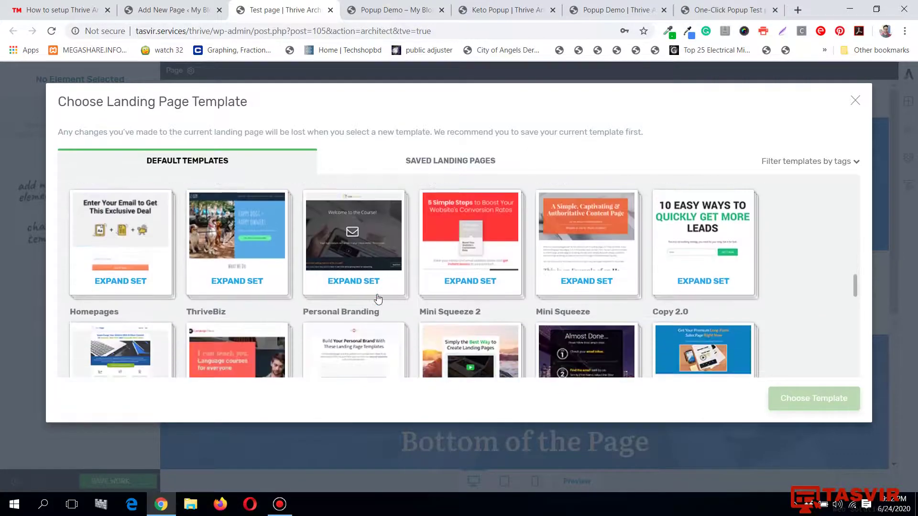
pyautogui.scroll(-2, 377, 299)
pyautogui.click(119, 281)
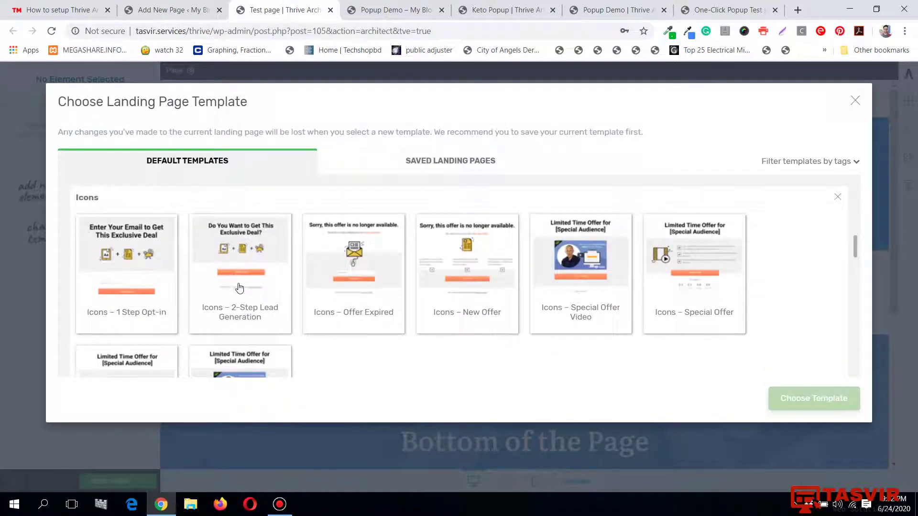
pyautogui.scroll(3, 240, 287)
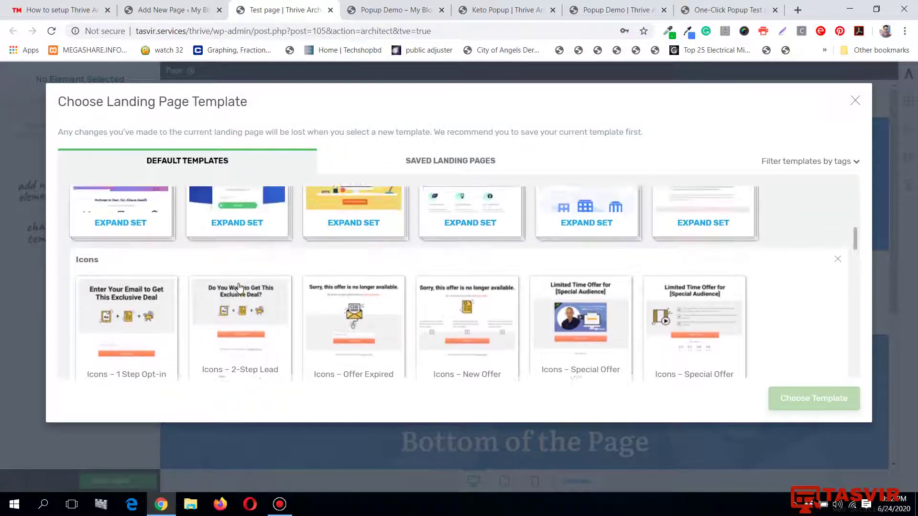
pyautogui.scroll(5, 240, 287)
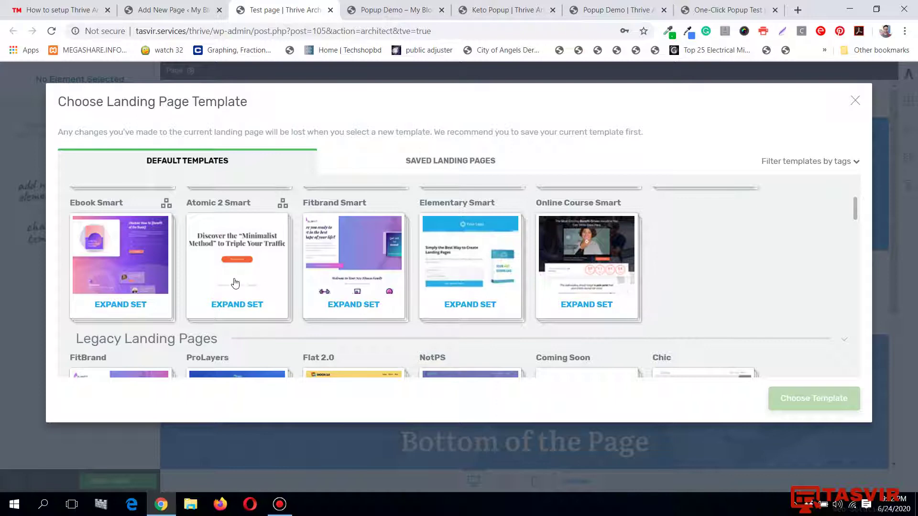
# Step: Apply the "Atomic 2 Smart – 2-Step Lead Generation" template to the Test page and save the work
pyautogui.click(235, 284)
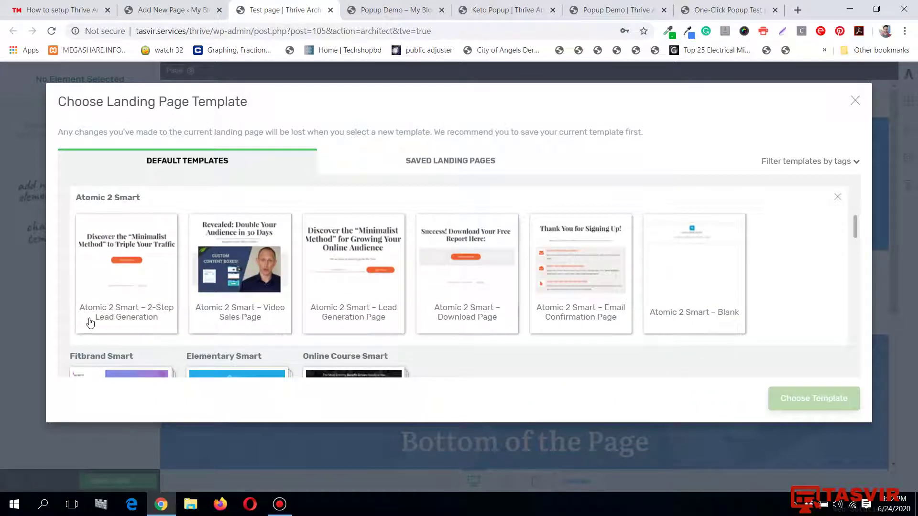
pyautogui.click(124, 266)
pyautogui.click(821, 398)
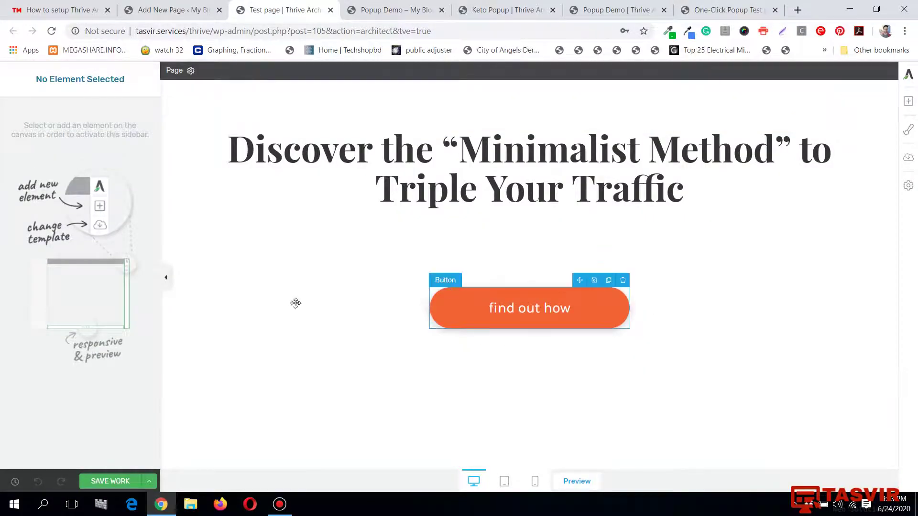
pyautogui.click(166, 278)
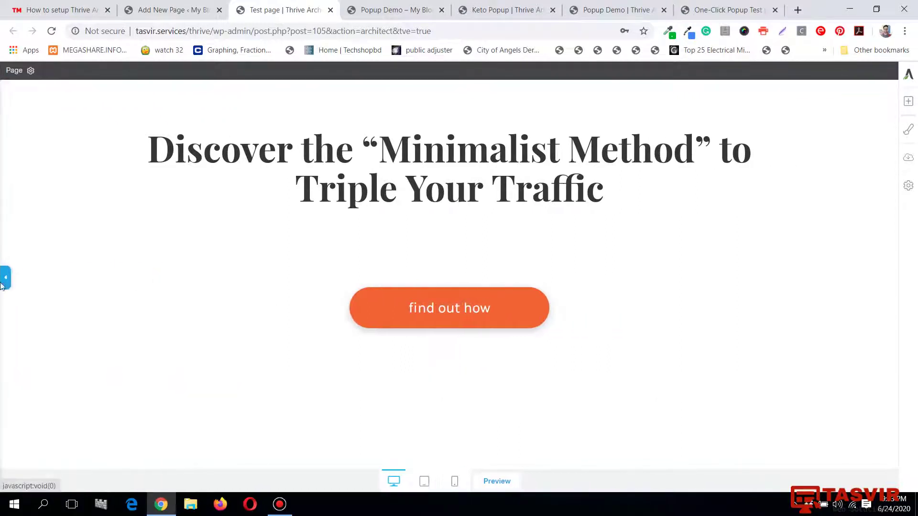
pyautogui.click(3, 277)
pyautogui.click(100, 481)
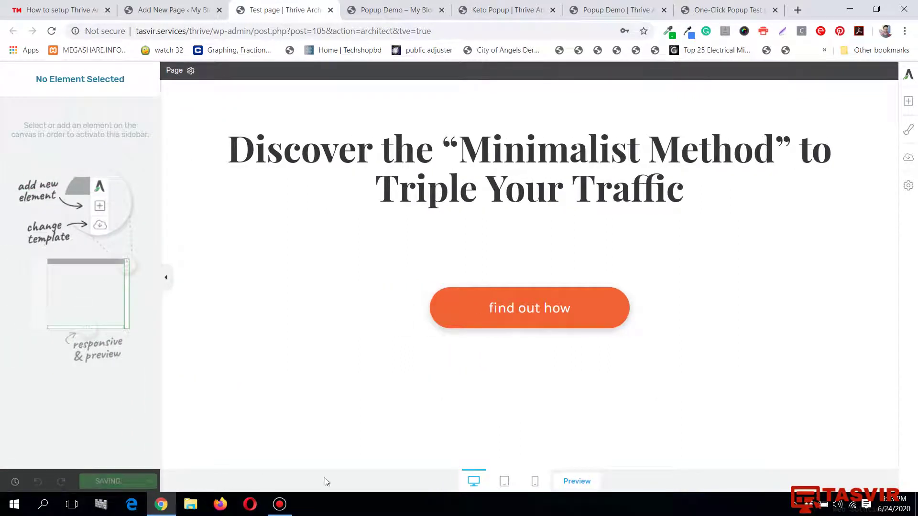
# Step: Examine the lightbox settings of the "find out how" button's click action and save the page
pyautogui.click(623, 313)
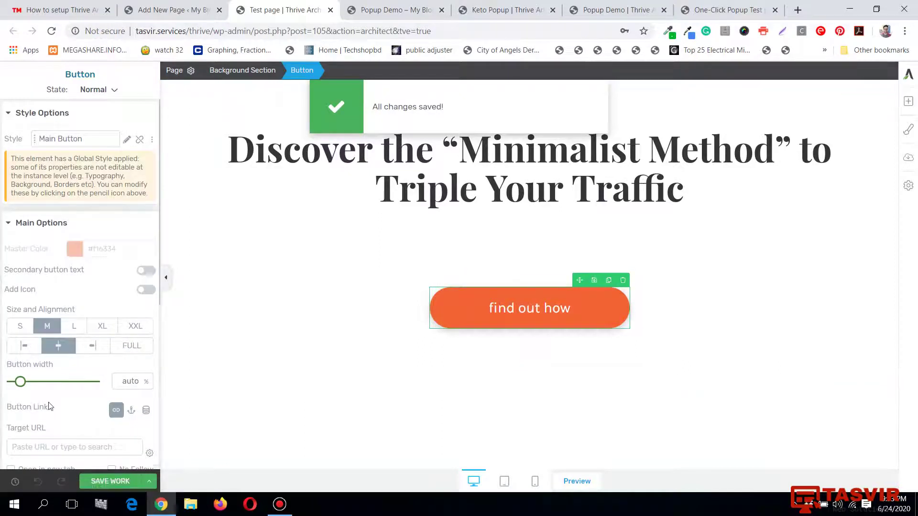
pyautogui.scroll(-1, 53, 406)
pyautogui.scroll(-5, 54, 407)
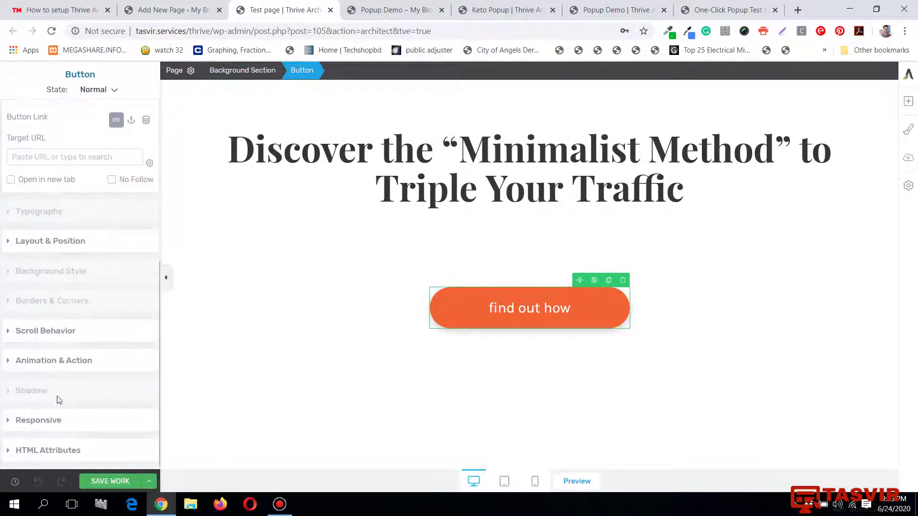
pyautogui.click(113, 362)
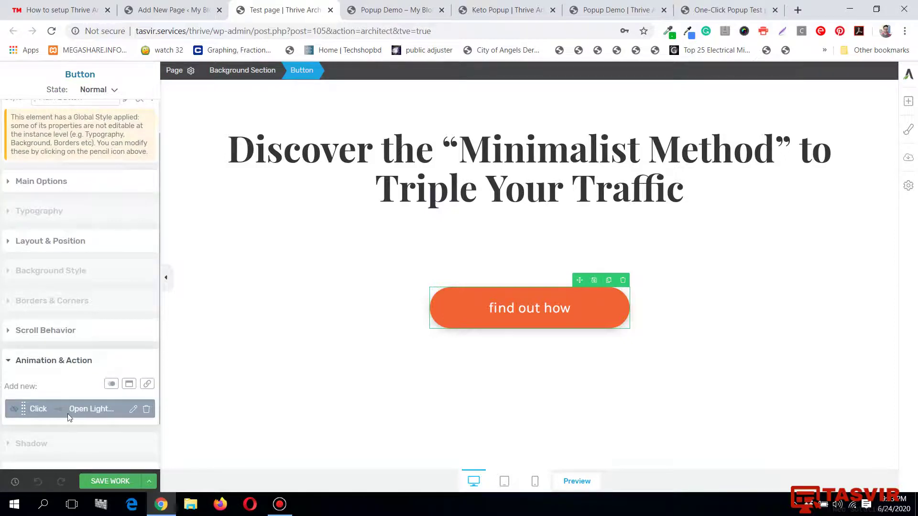
pyautogui.click(133, 409)
pyautogui.scroll(-3, 136, 412)
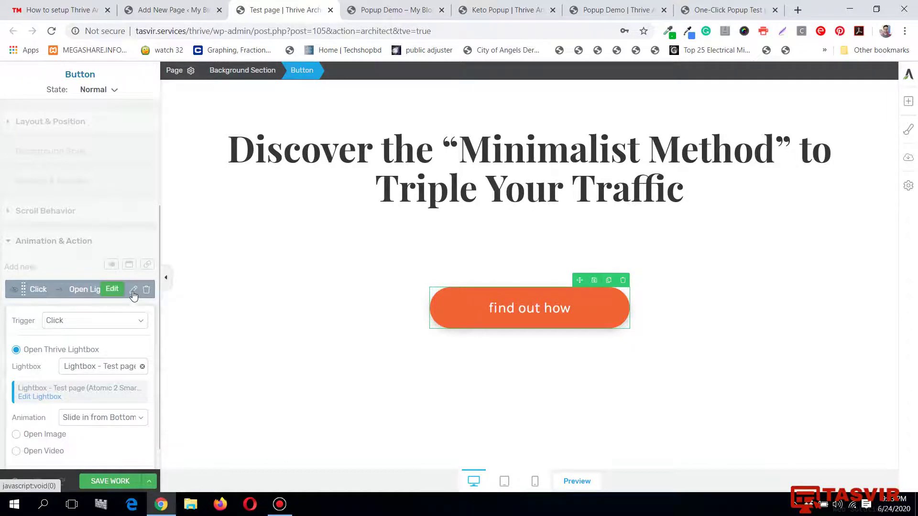
pyautogui.click(128, 481)
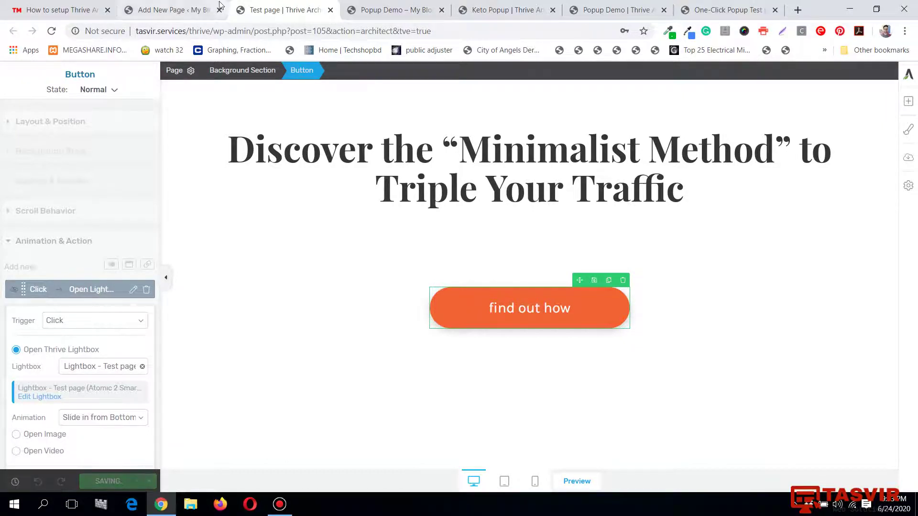
# Step: Open the Test page's permalink in a new browser tab and place that tab directly after the WordPress page editor's tab
pyautogui.click(167, 10)
pyautogui.click(285, 5)
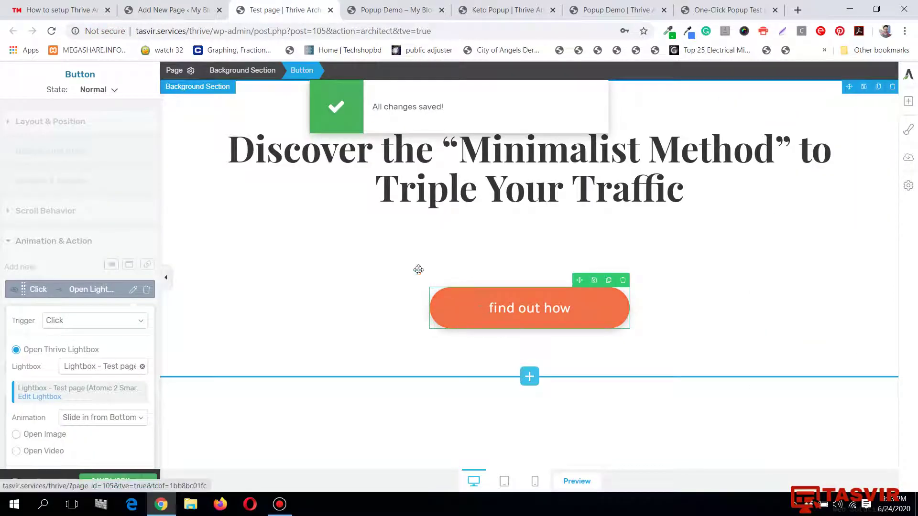
pyautogui.click(168, 9)
pyautogui.click(385, 182)
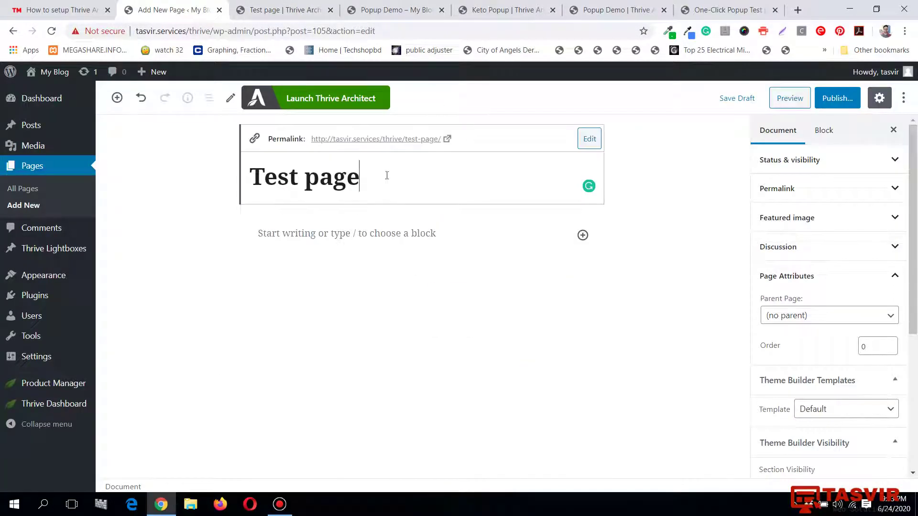
pyautogui.rightClick(396, 144)
pyautogui.click(419, 149)
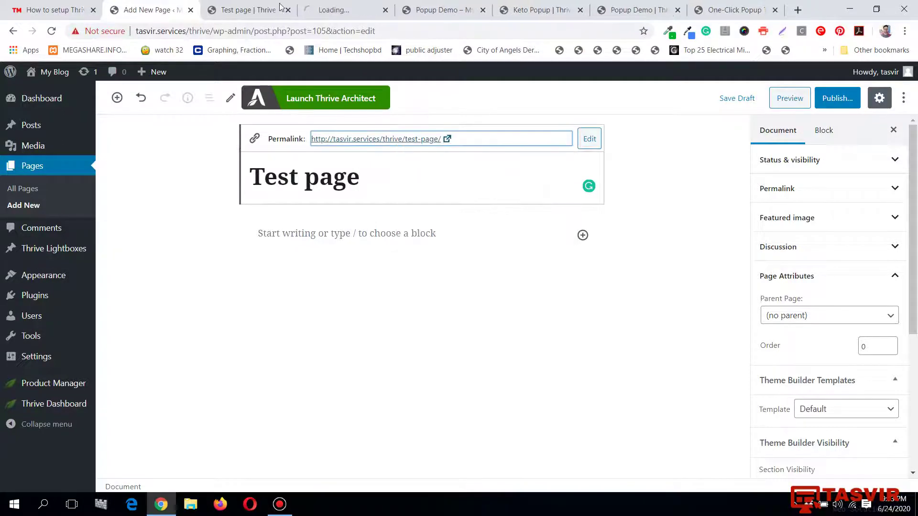
pyautogui.moveTo(354, 4); pyautogui.dragTo(254, 7)
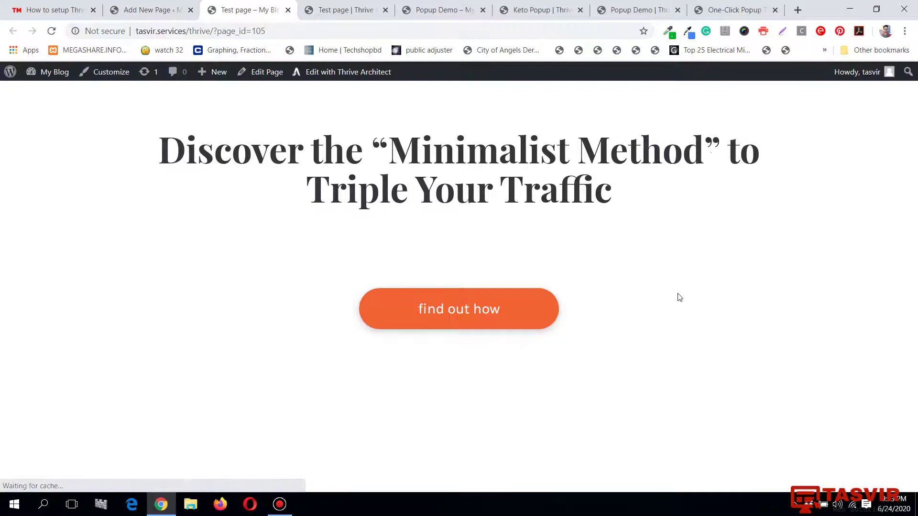
# Step: Test the "find out how" button on the live Test page by opening and closing its sign-up lightbox twice
pyautogui.click(547, 306)
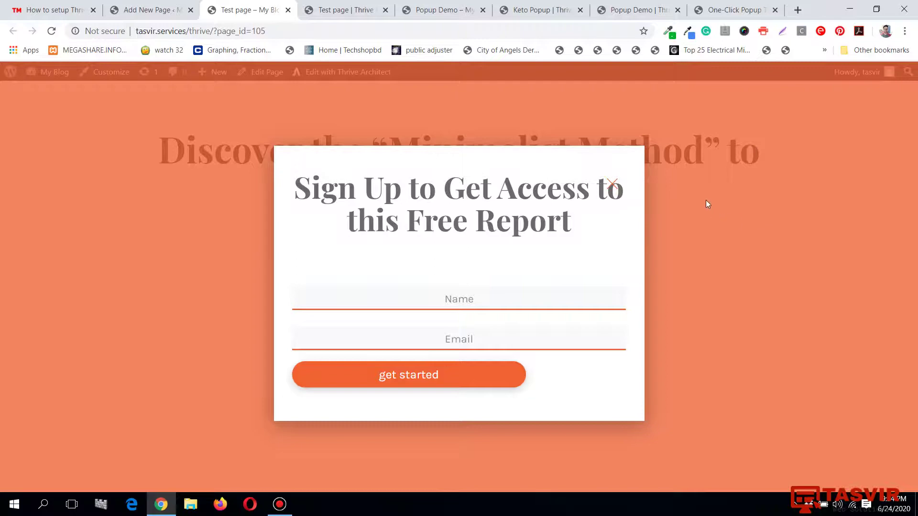
pyautogui.click(614, 184)
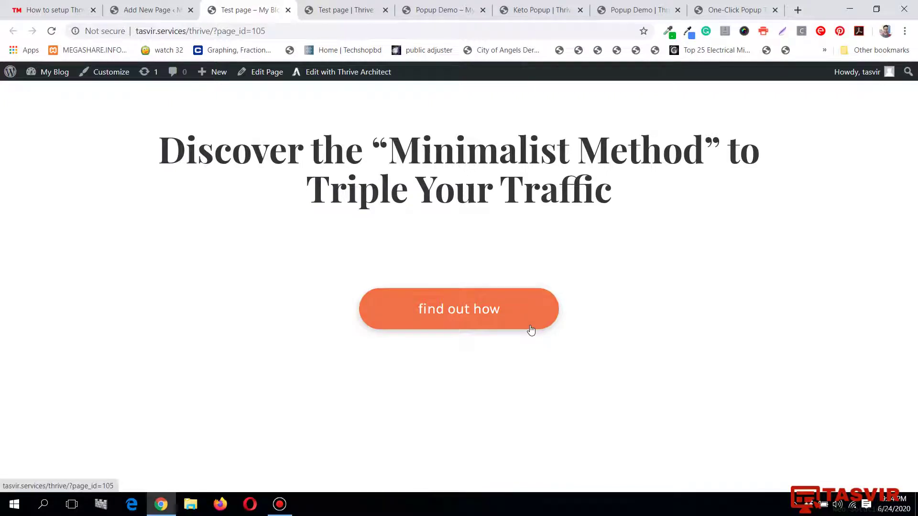
pyautogui.click(485, 302)
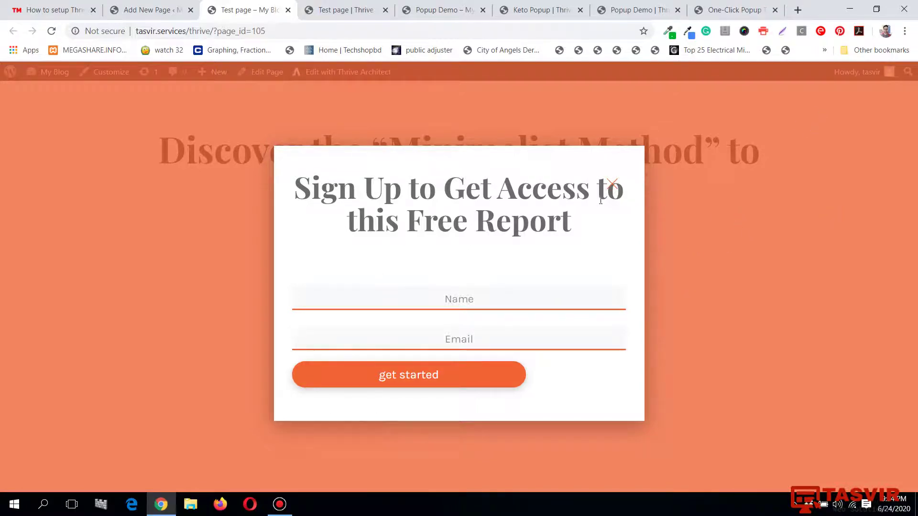
pyautogui.click(612, 186)
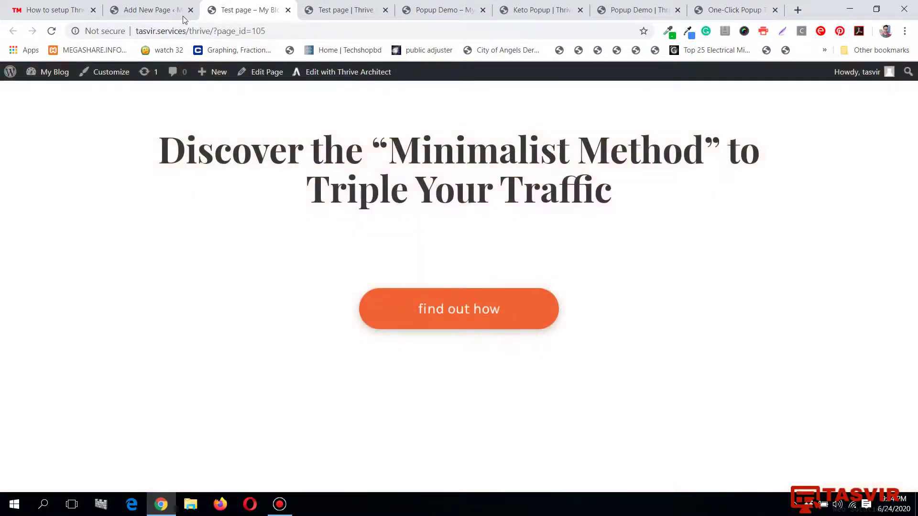
# Step: Go to the Thrive Lightboxes list in WordPress and view the Test page's 2-step lead generation lightbox in a temporary browser tab
pyautogui.click(165, 16)
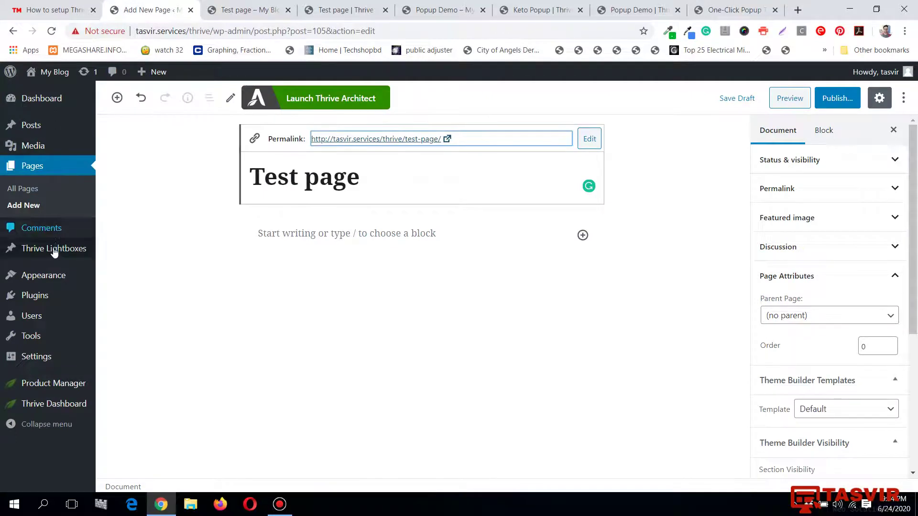
pyautogui.moveTo(54, 250)
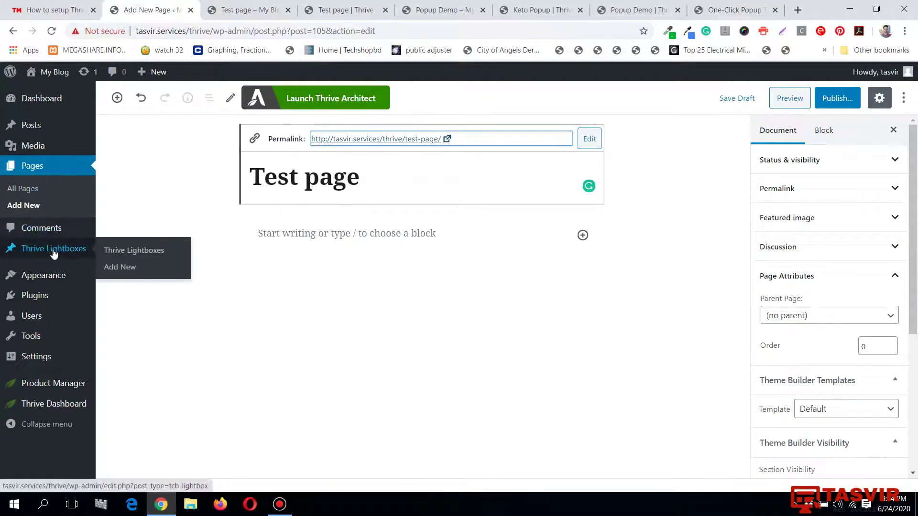
pyautogui.click(137, 254)
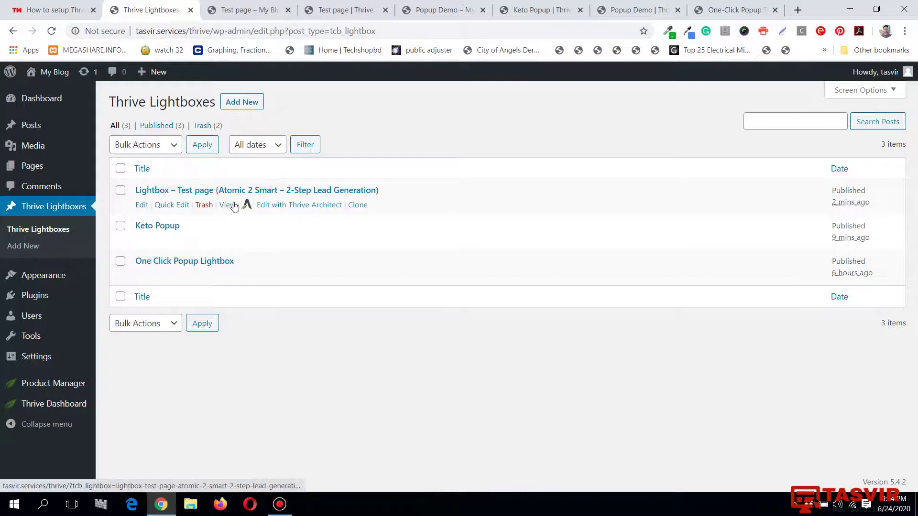
pyautogui.rightClick(235, 212)
pyautogui.click(261, 218)
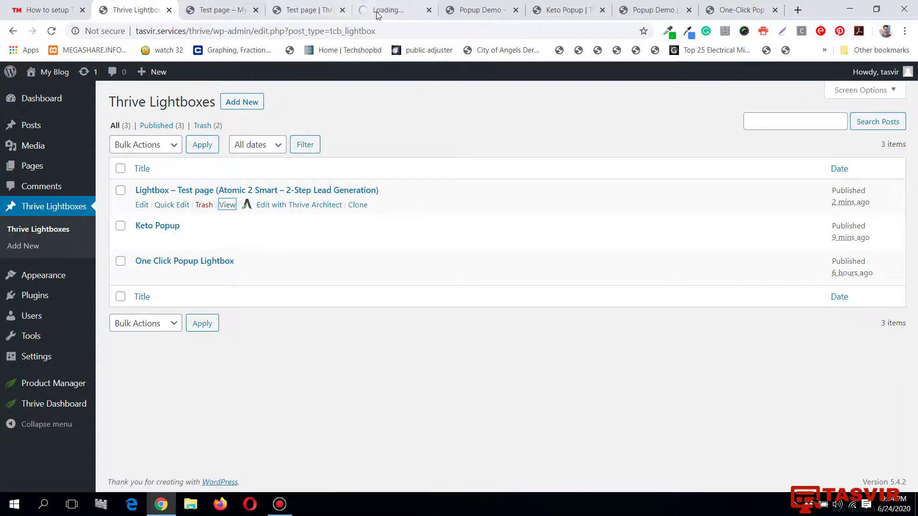
pyautogui.moveTo(404, 15); pyautogui.dragTo(254, 22)
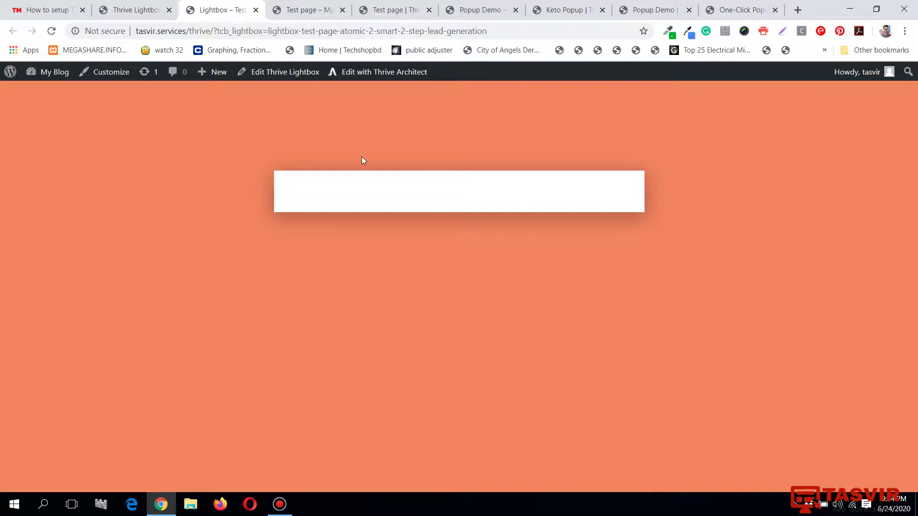
pyautogui.click(261, 9)
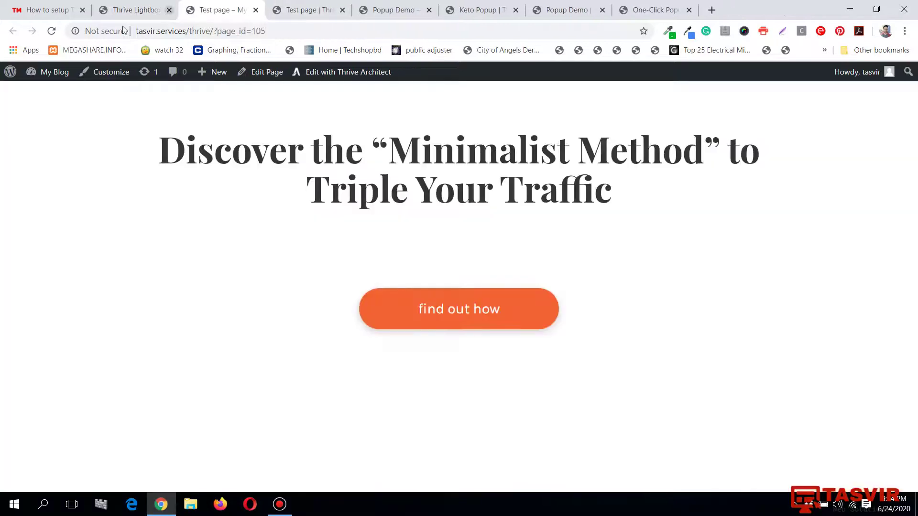
# Step: Open the Test page lightbox in Thrive Architect in a new browser tab placed directly after the Thrive Lightboxes list's tab
pyautogui.click(136, 9)
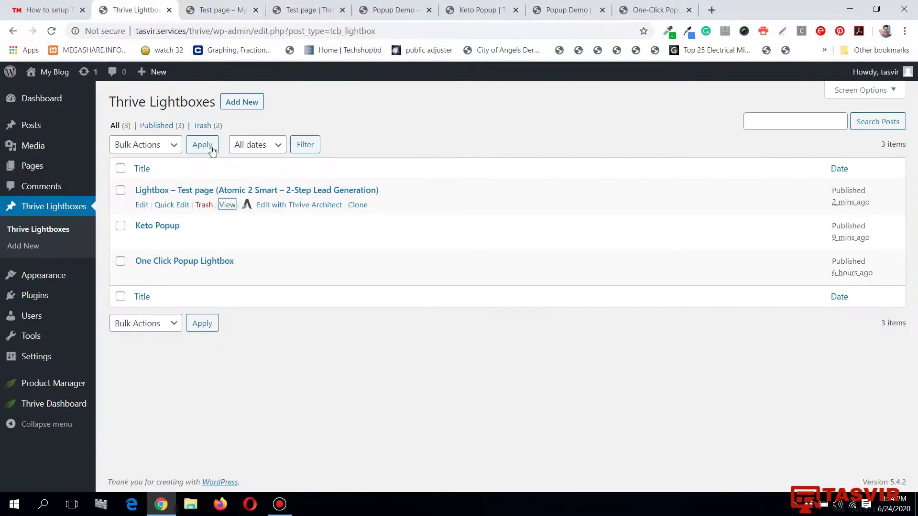
pyautogui.rightClick(298, 207)
pyautogui.click(335, 218)
pyautogui.moveTo(378, 15); pyautogui.dragTo(225, 10)
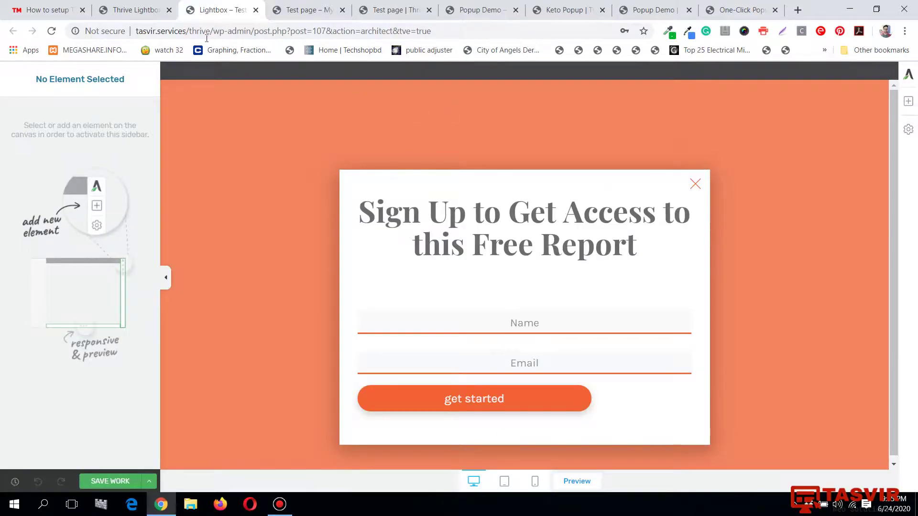
# Step: Examine the lightbox's heading and its lead generation form's connection options, close the editor tab and return to the Thrive Lightboxes list
pyautogui.click(530, 233)
pyautogui.click(587, 351)
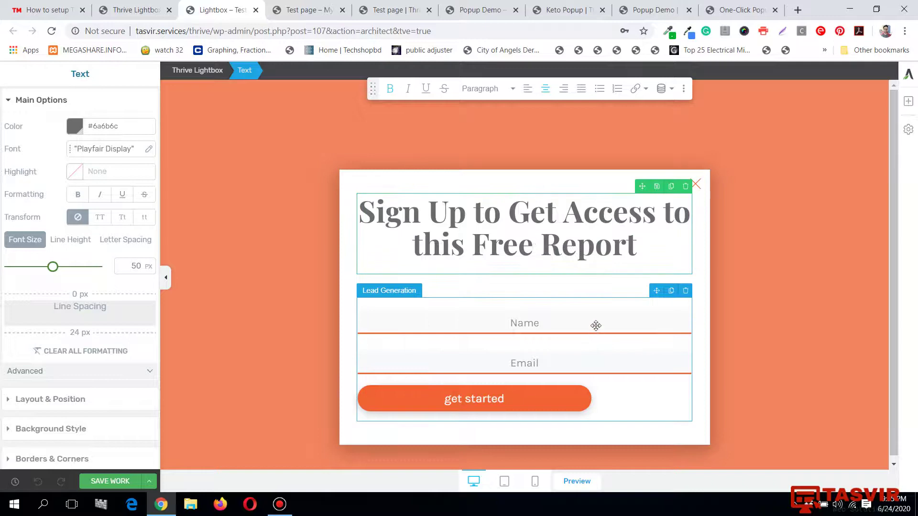
pyautogui.click(118, 173)
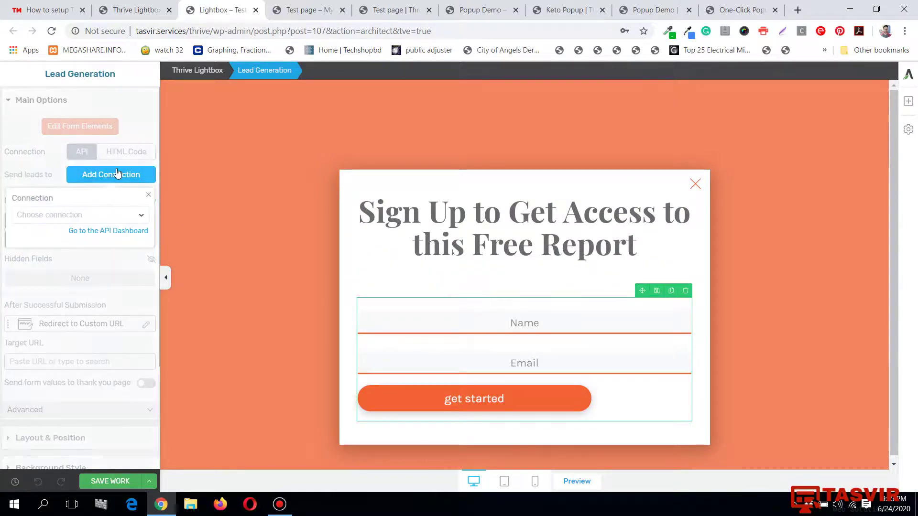
pyautogui.click(149, 196)
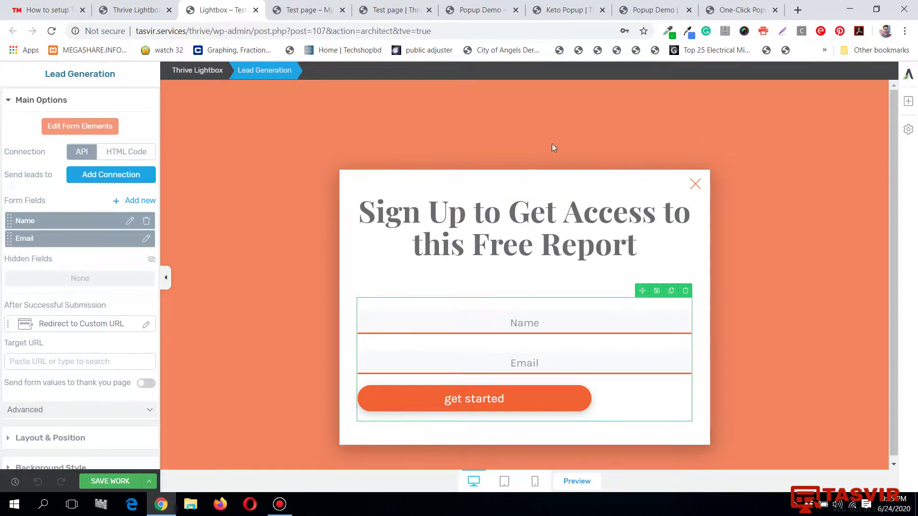
pyautogui.click(256, 11)
pyautogui.click(150, 8)
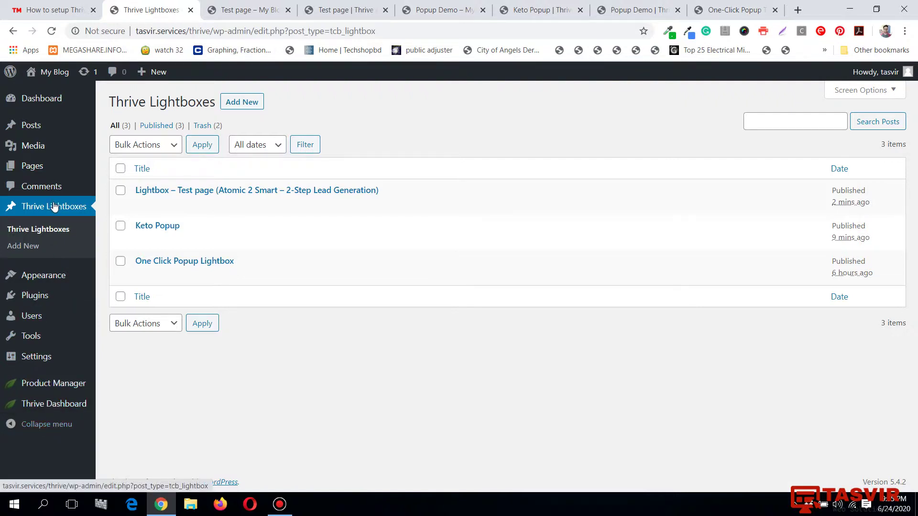
pyautogui.moveTo(377, 199)
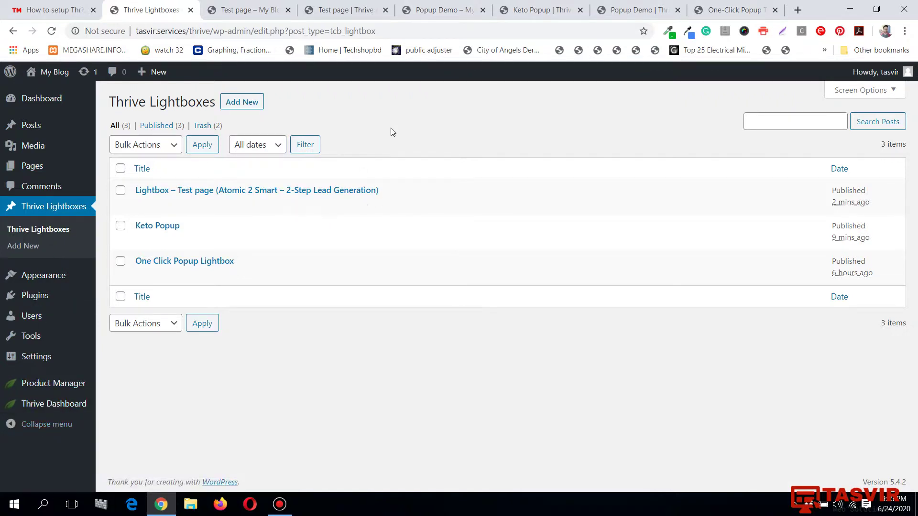
# Step: Test the "Download The Keto Diet PDF Now!" button on the Popup Demo preview page and close its popup
pyautogui.click(442, 15)
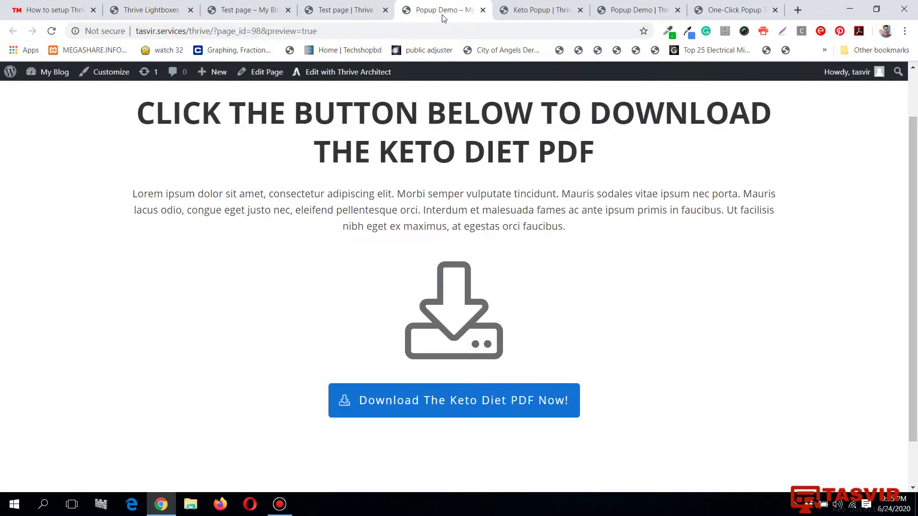
pyautogui.click(477, 419)
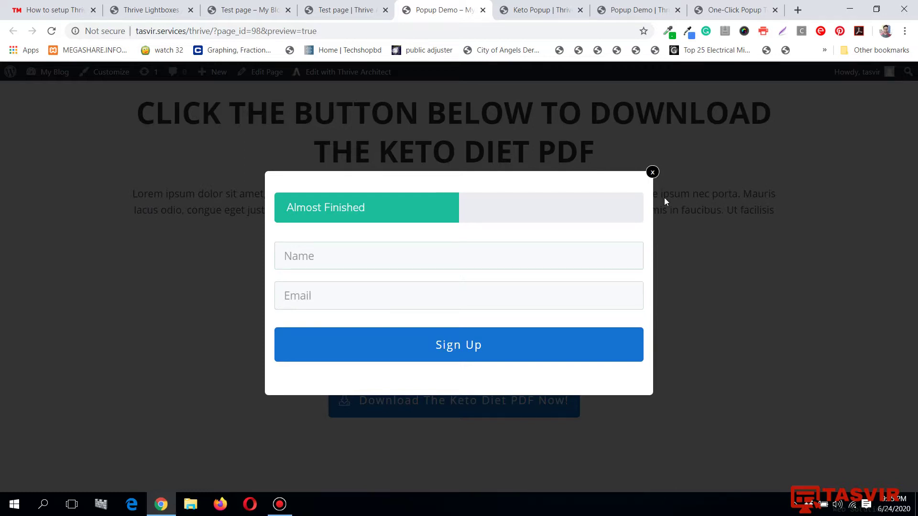
pyautogui.click(652, 173)
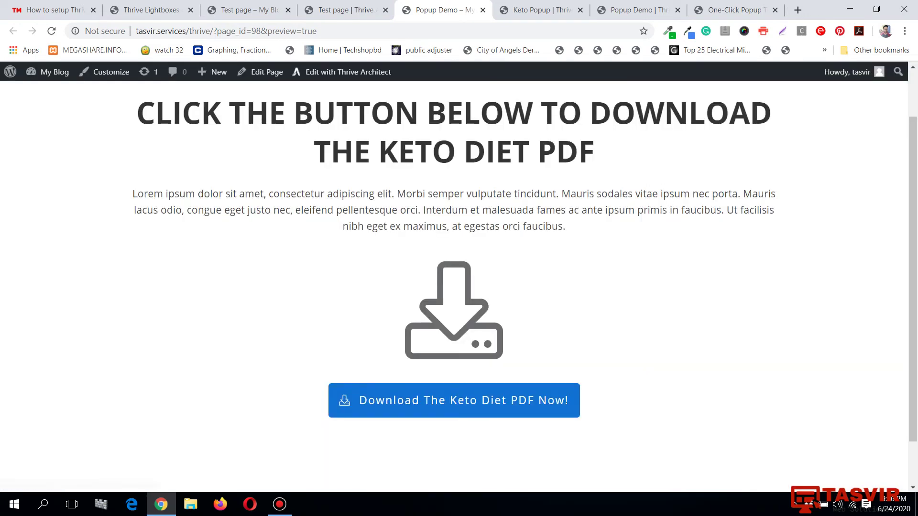